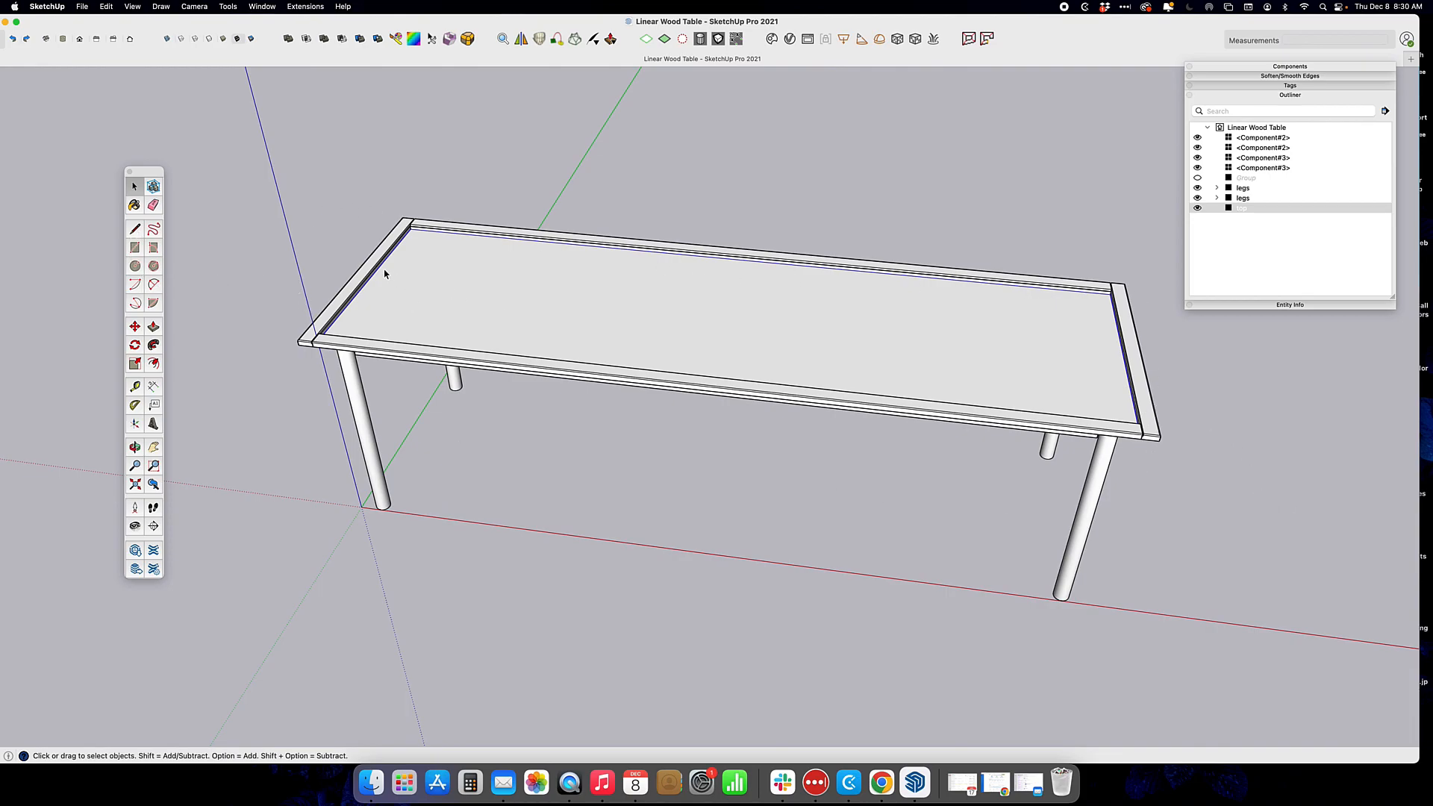
Draw a lengthwise line about 8' 6" long along the red axis across the inner tabletop, from one end board to the other.
left_click(134, 229)
scroll(301, 256, "up", 6)
left_click(401, 302)
scroll(569, 297, "down", 2)
scroll(499, 298, "up", 3)
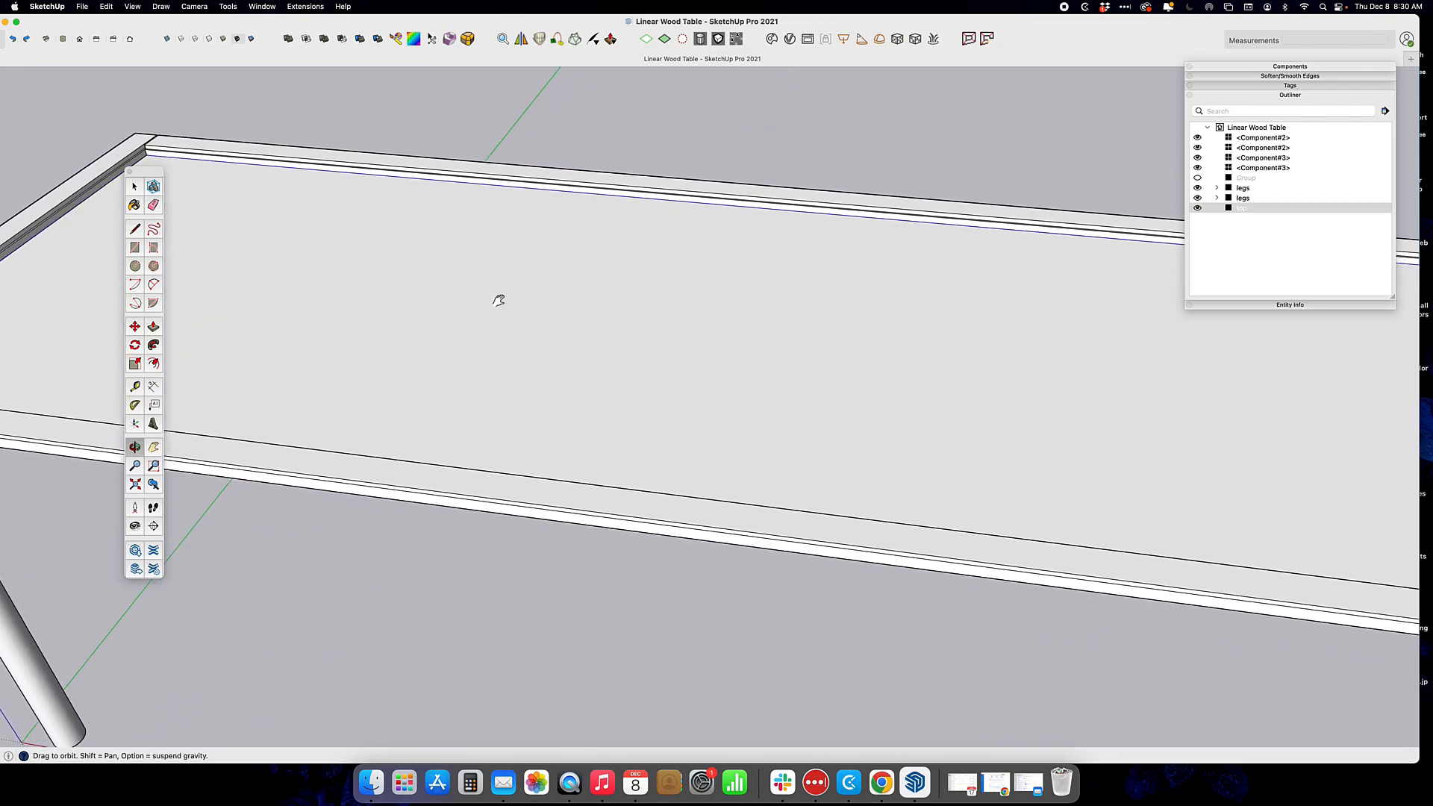
scroll(953, 323, "down", 6)
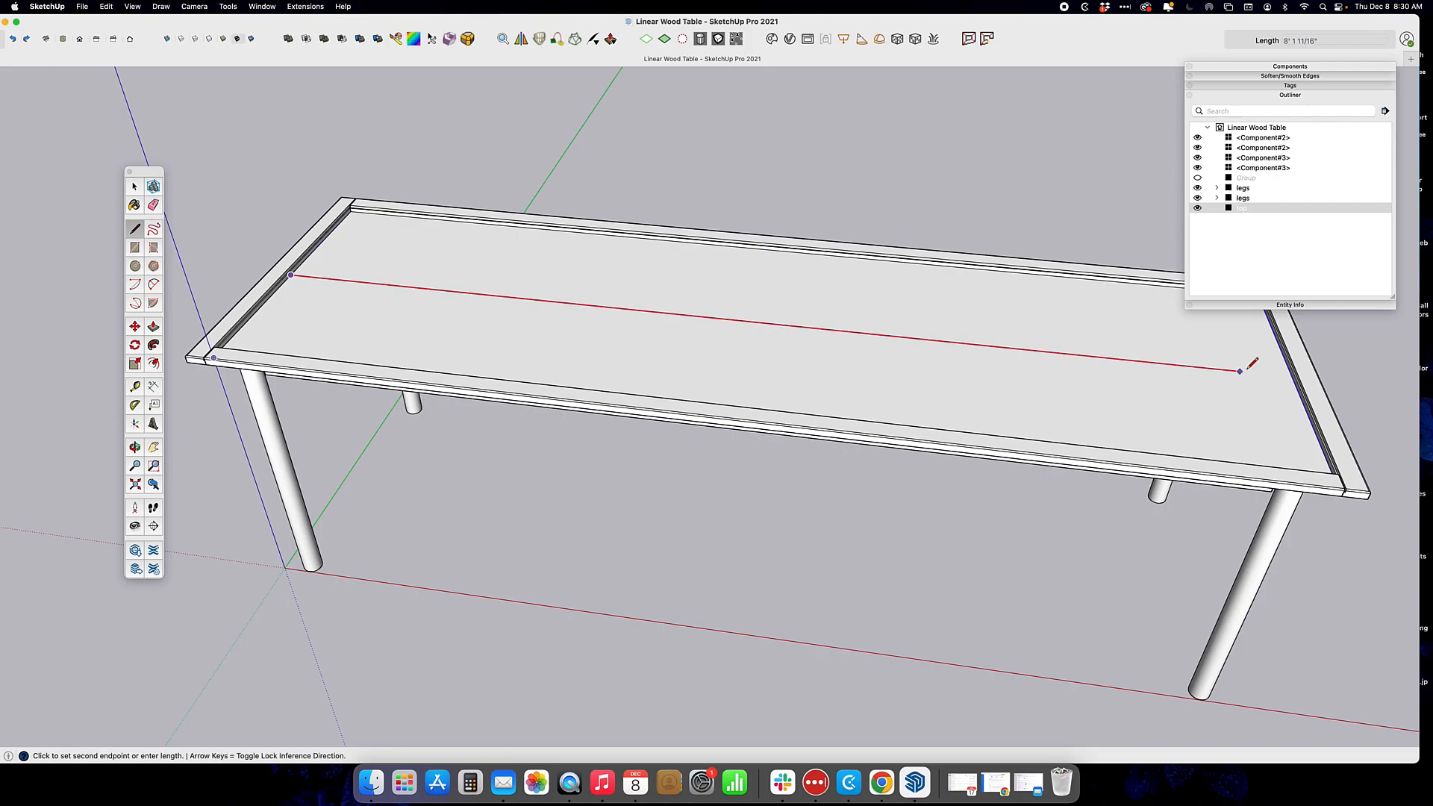
scroll(1232, 365, "up", 4)
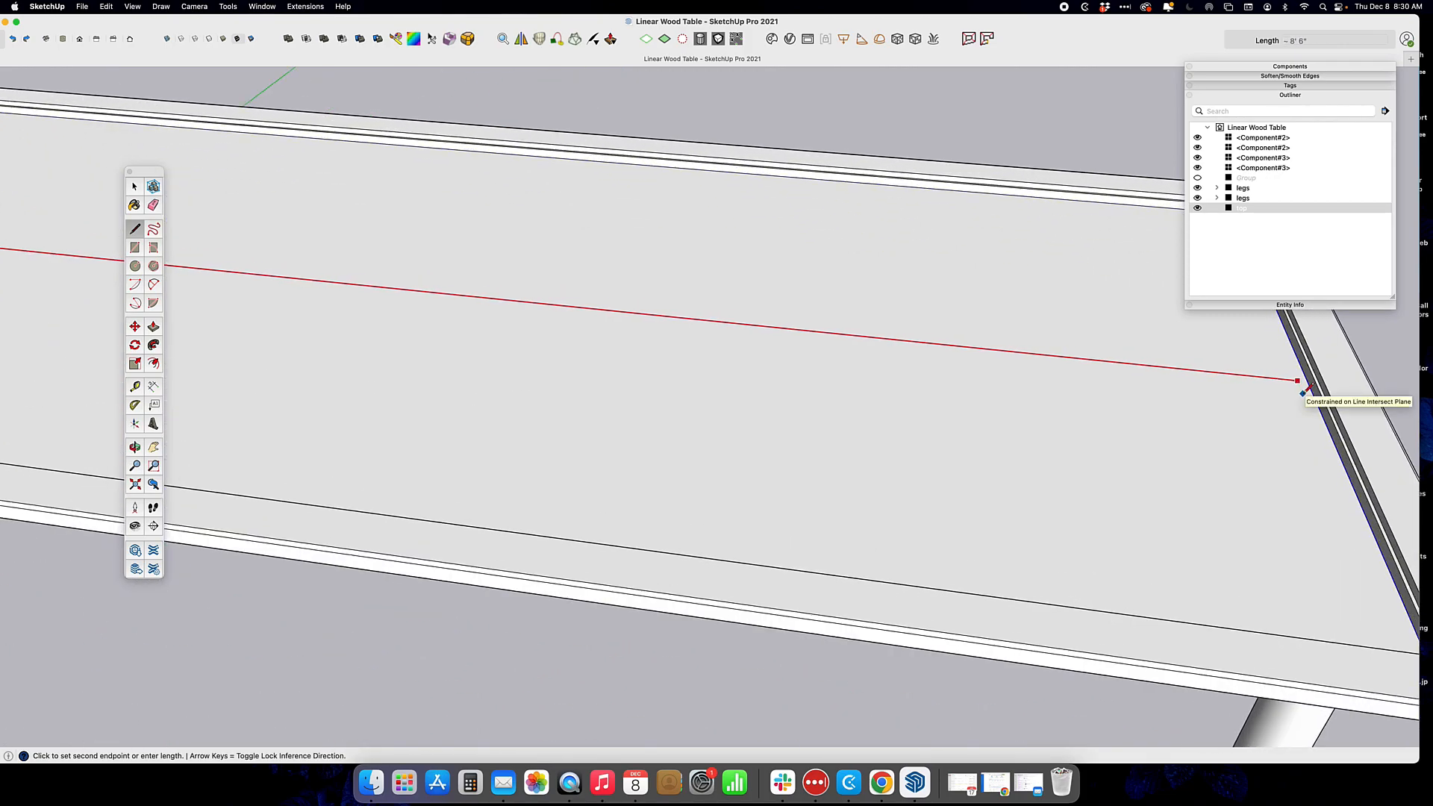
left_click(1308, 382)
Divide the lengthwise tabletop line into 52 segments of about 2" each.
key("space")
left_click(369, 287)
scroll(346, 282, "down", 10)
right_click(729, 323)
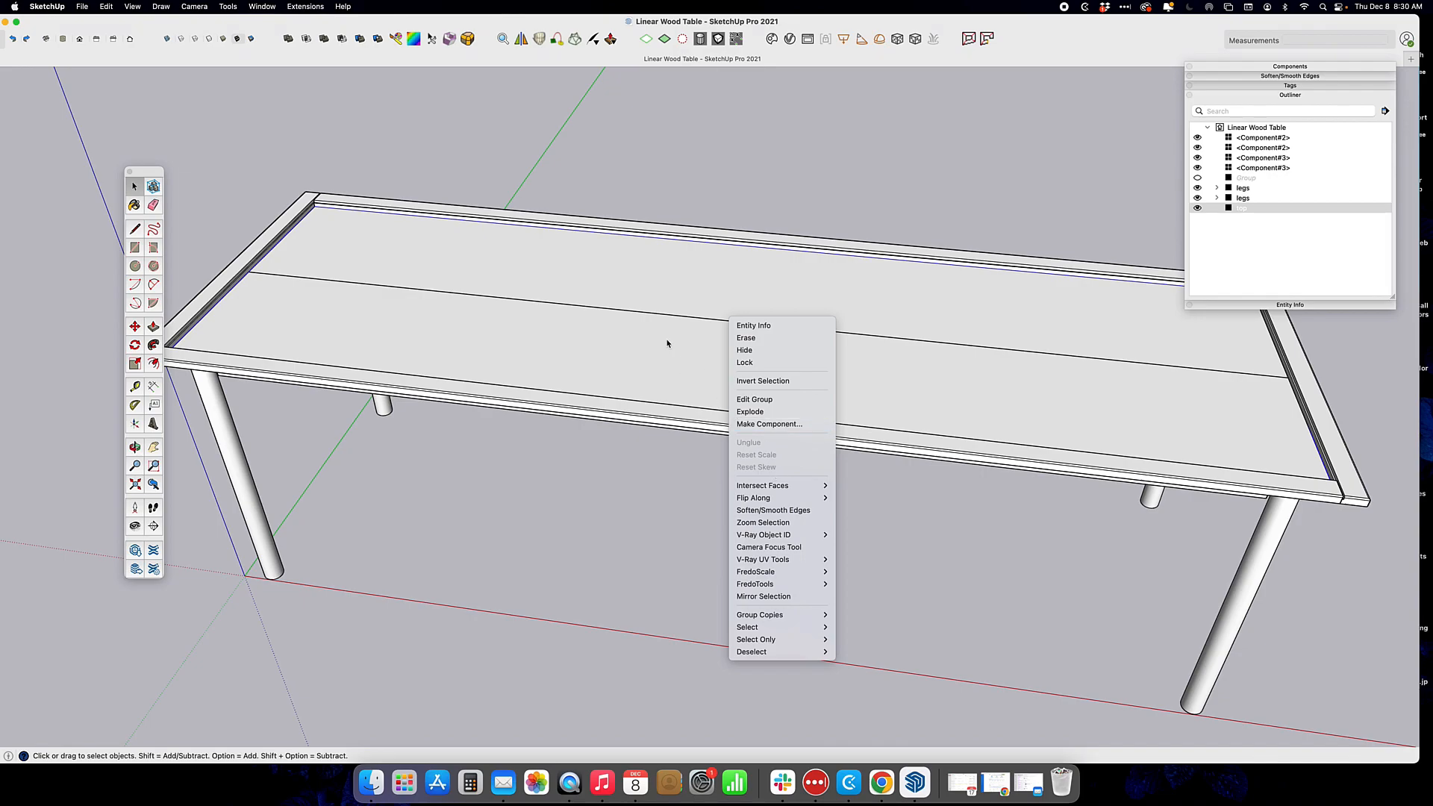
left_click(662, 314)
left_click(662, 315)
right_click(663, 316)
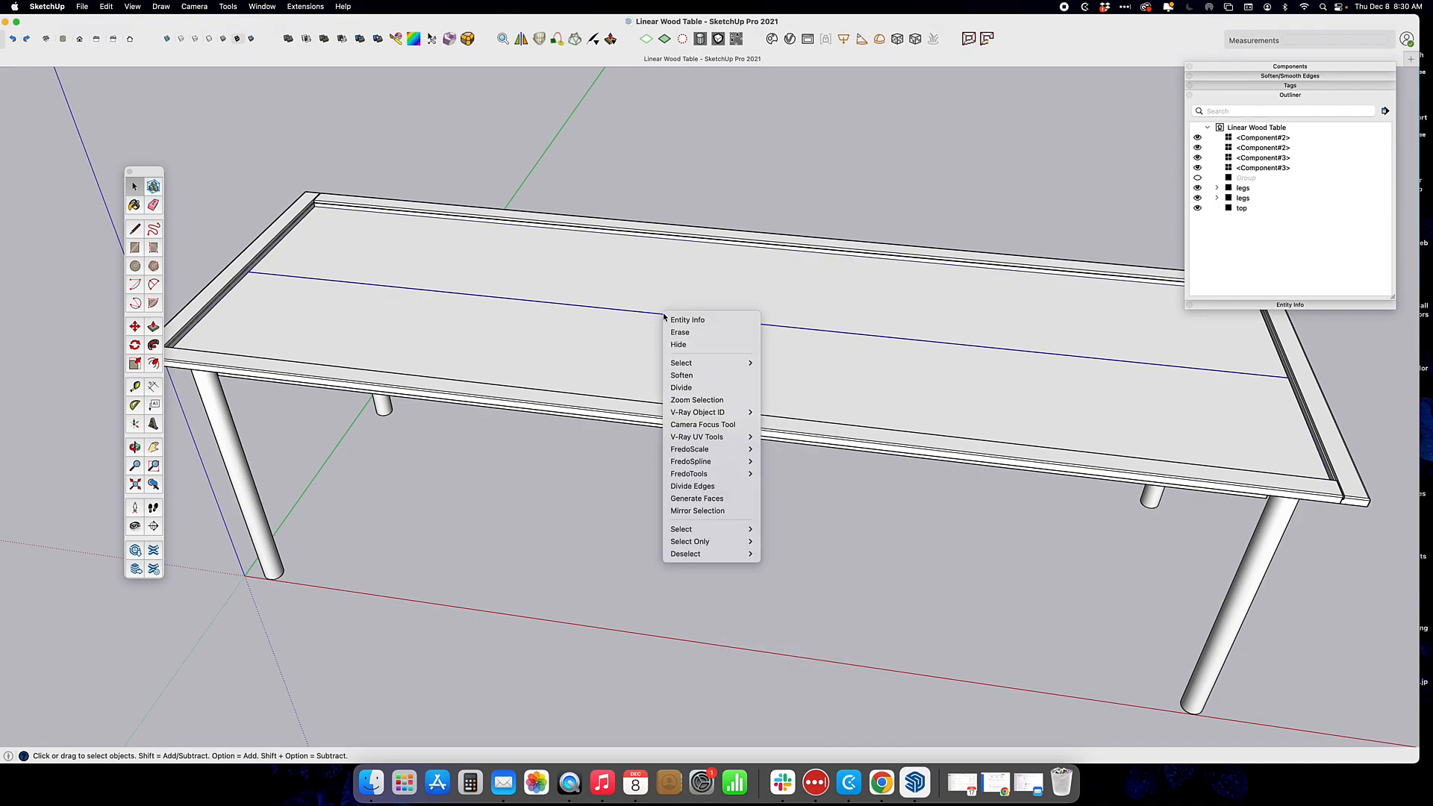
left_click(684, 387)
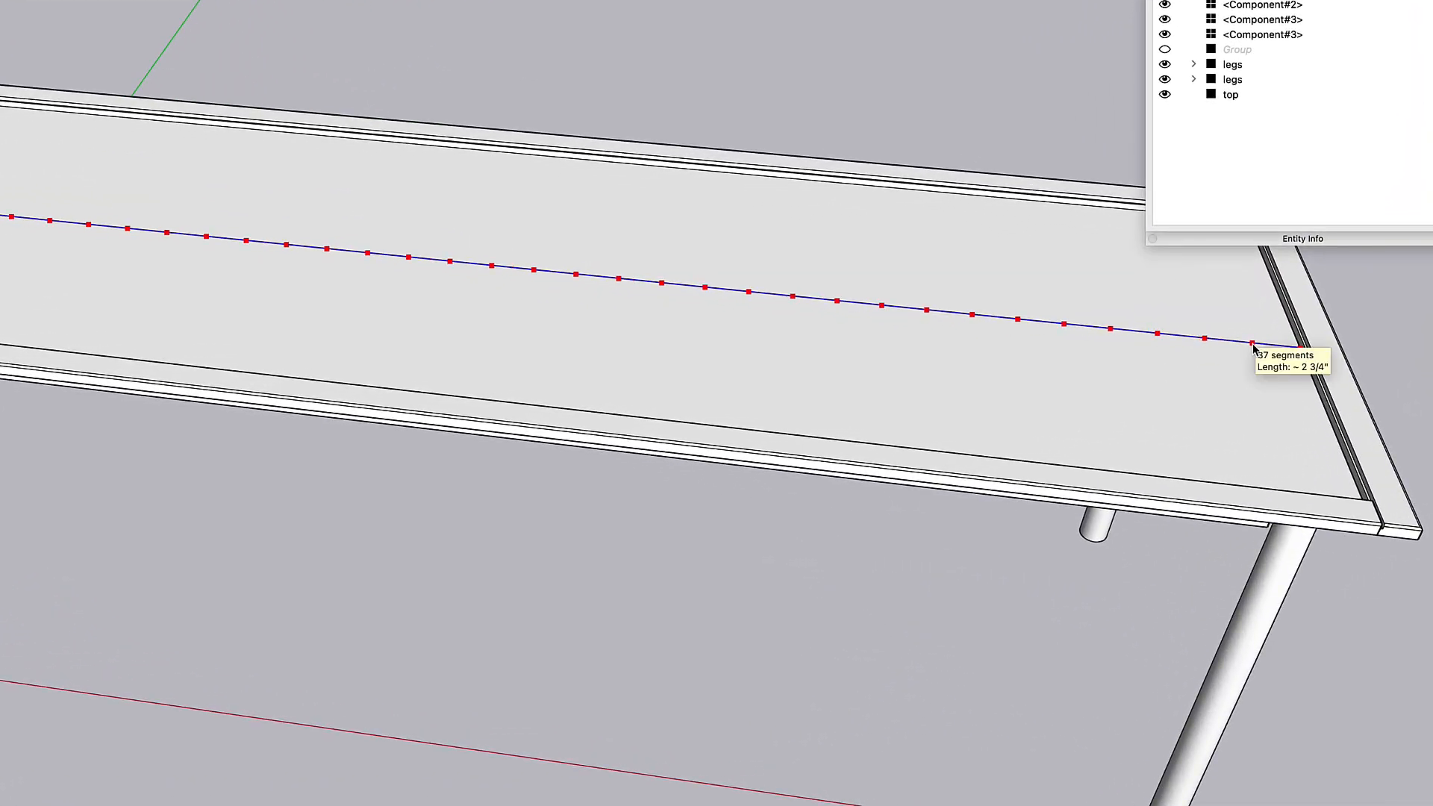
left_click(1253, 348)
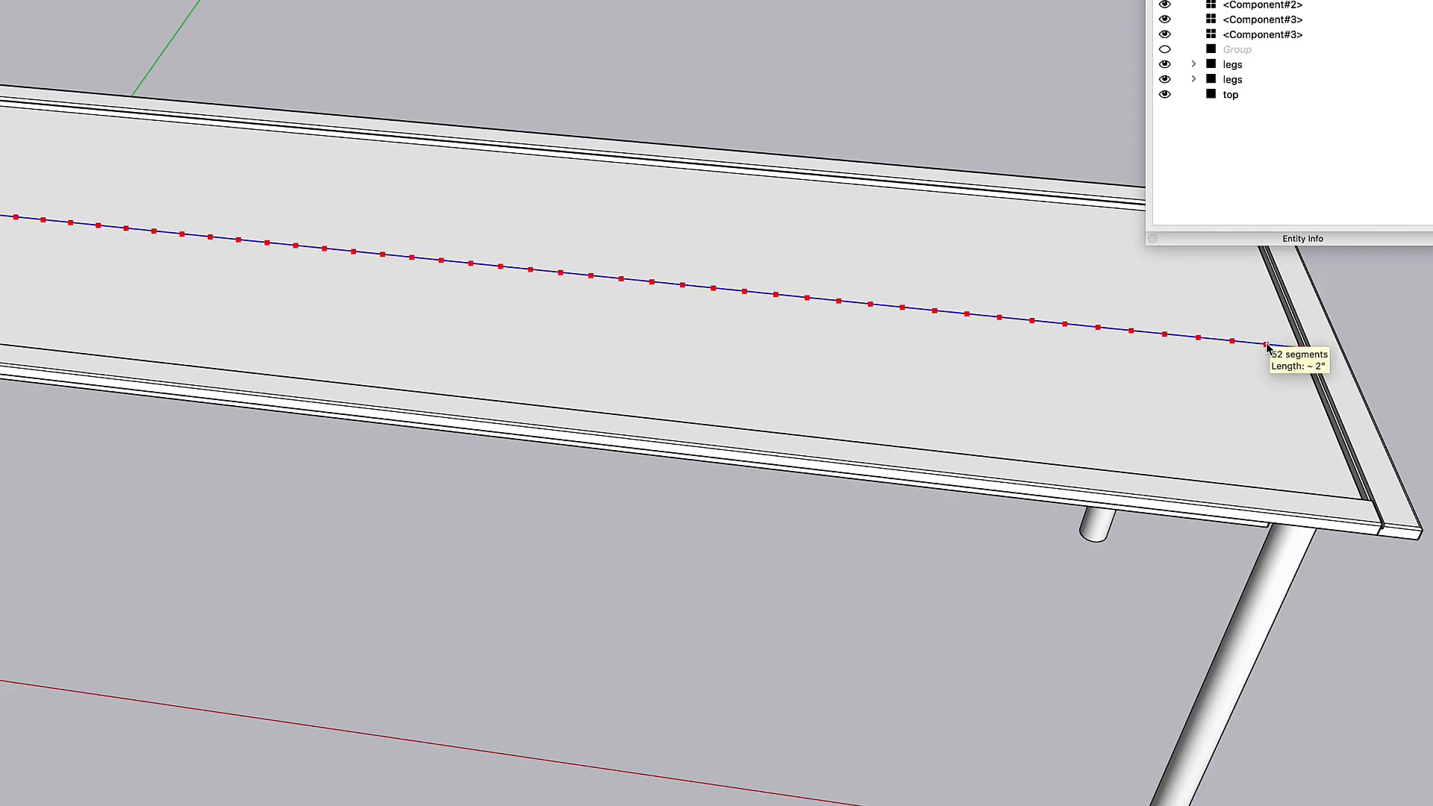
left_click(1267, 345)
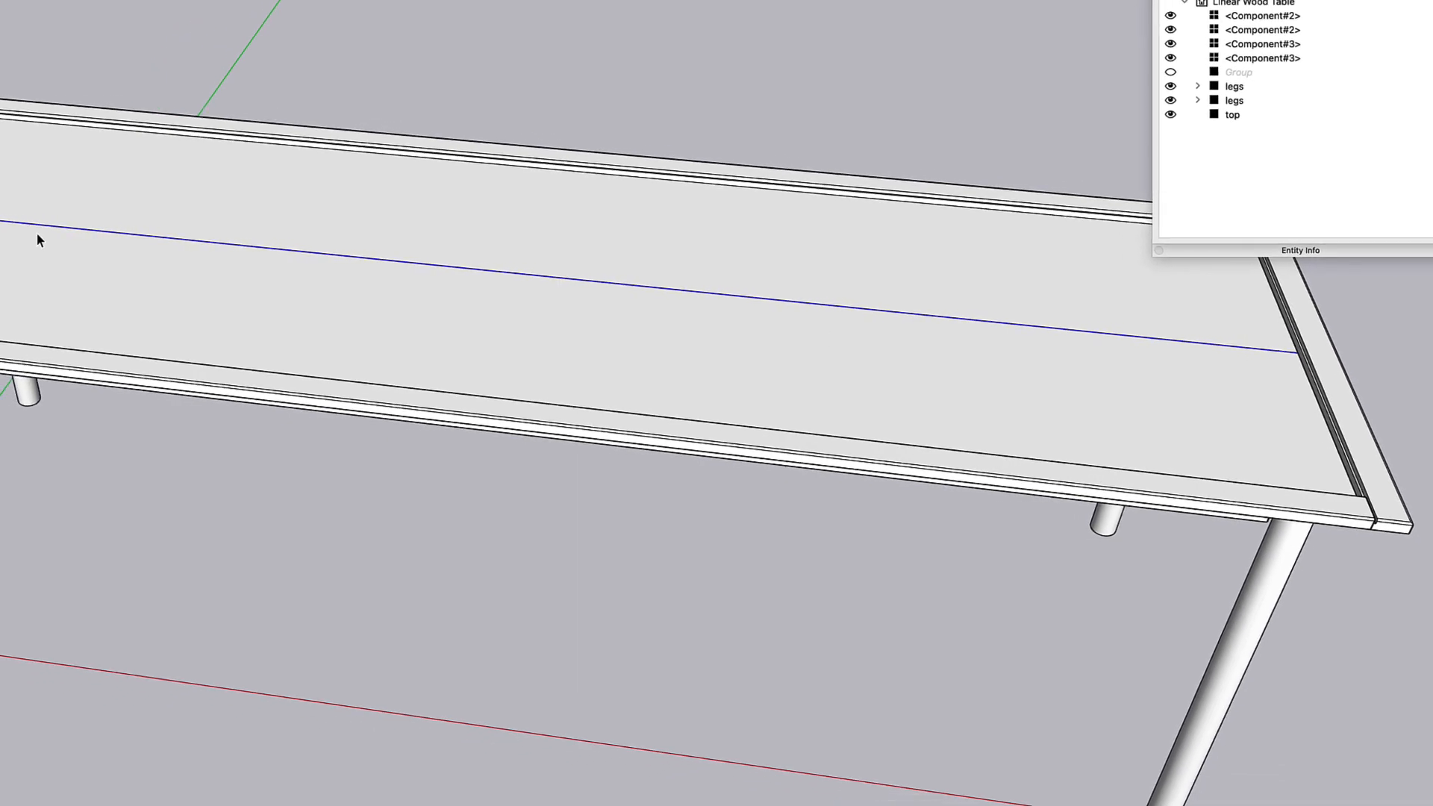
Delete the divided line's segments except the first short one beside the end board nearest the origin.
left_click(209, 265)
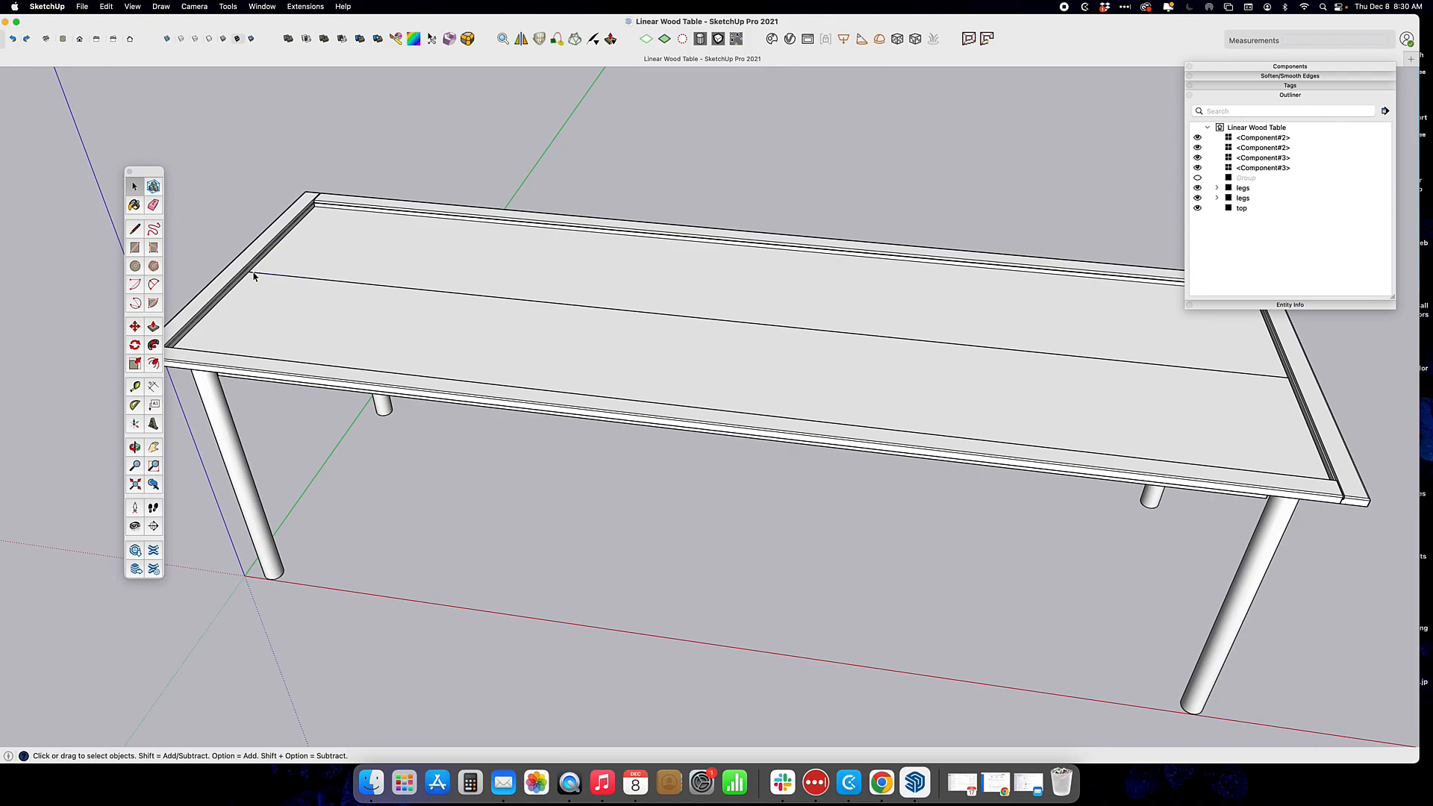
left_click(288, 279)
key("Delete")
scroll(256, 272, "up", 10)
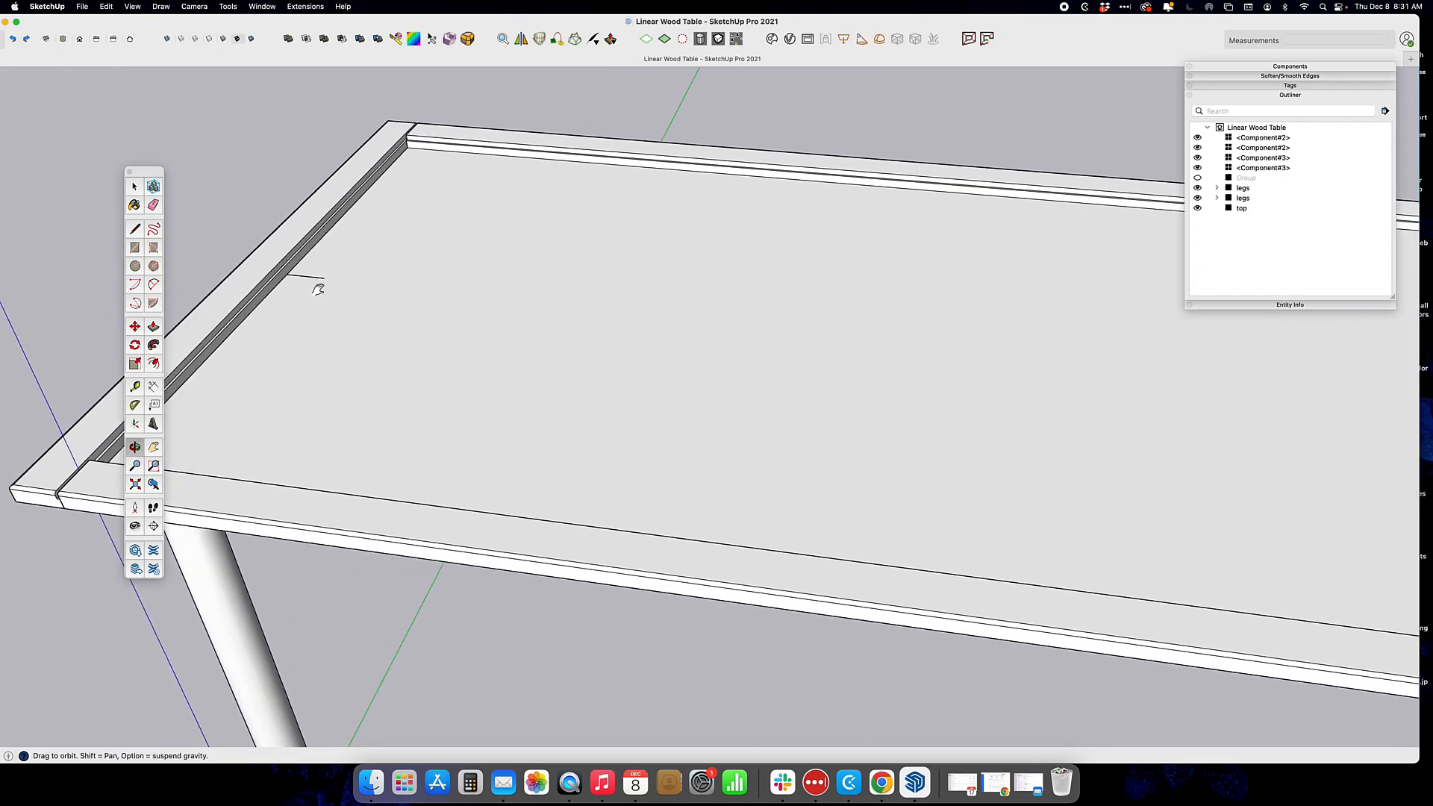
left_click(453, 302)
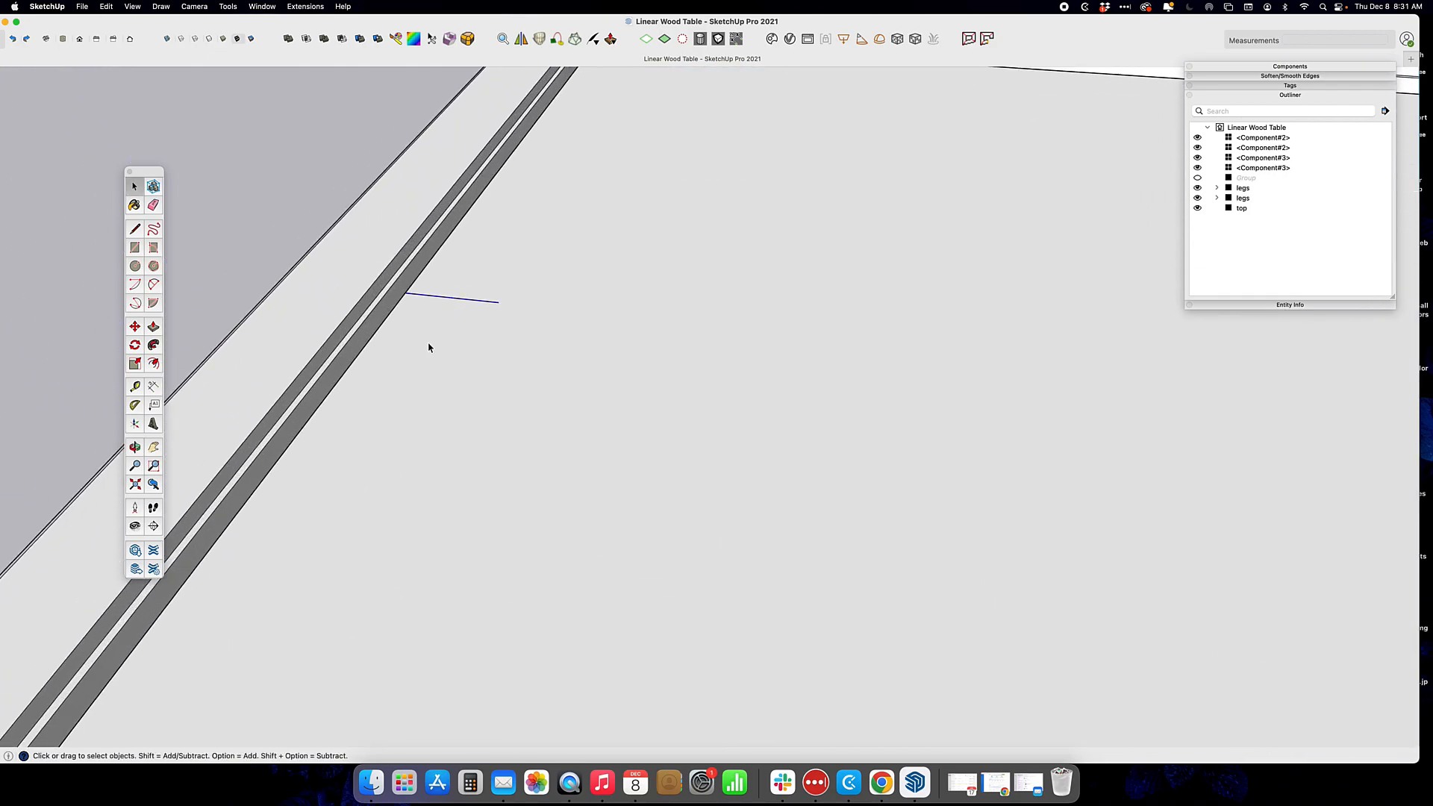
Unhide the slat profile group and move it by its lower outer corner onto the free endpoint of the short segment.
left_click(1197, 180)
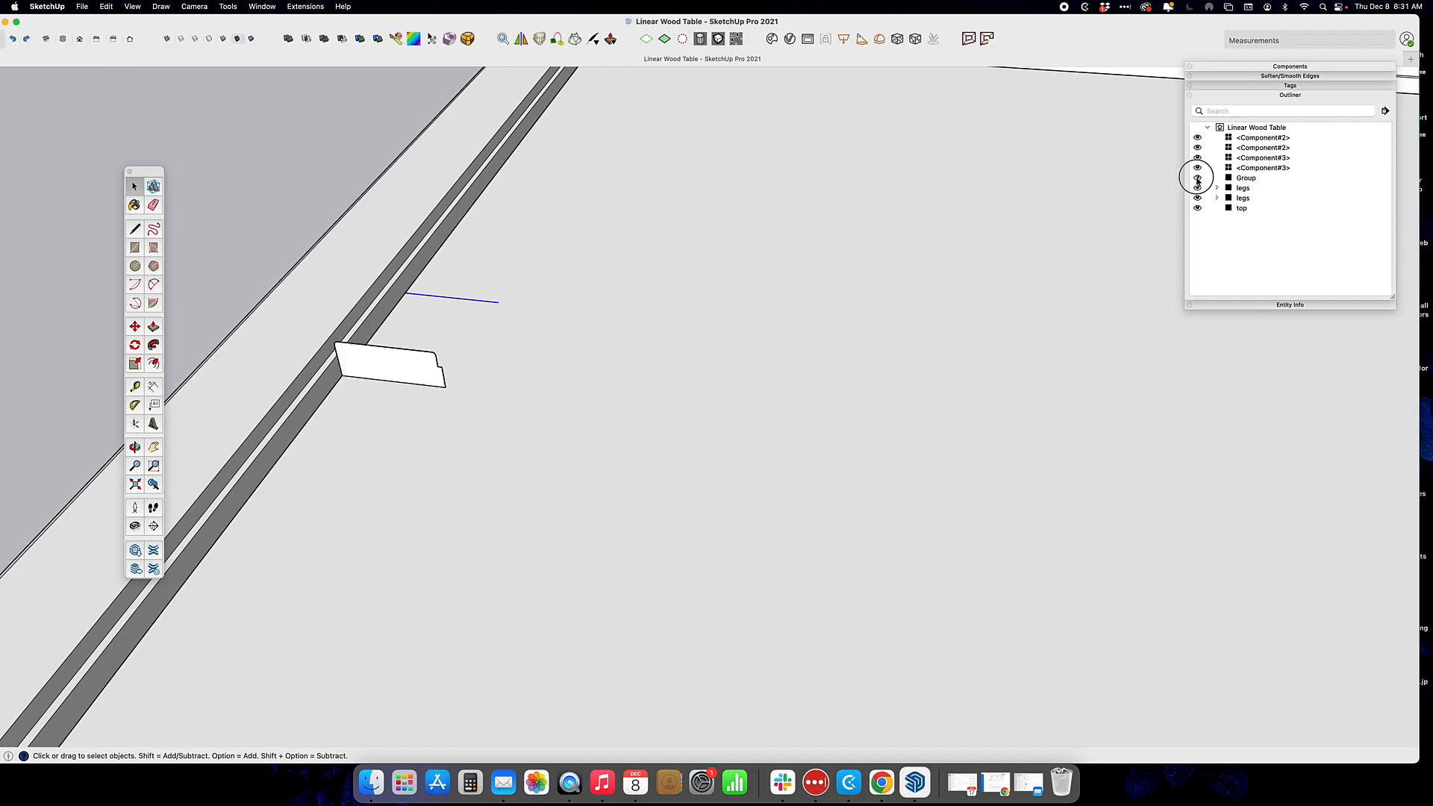
left_click(369, 375)
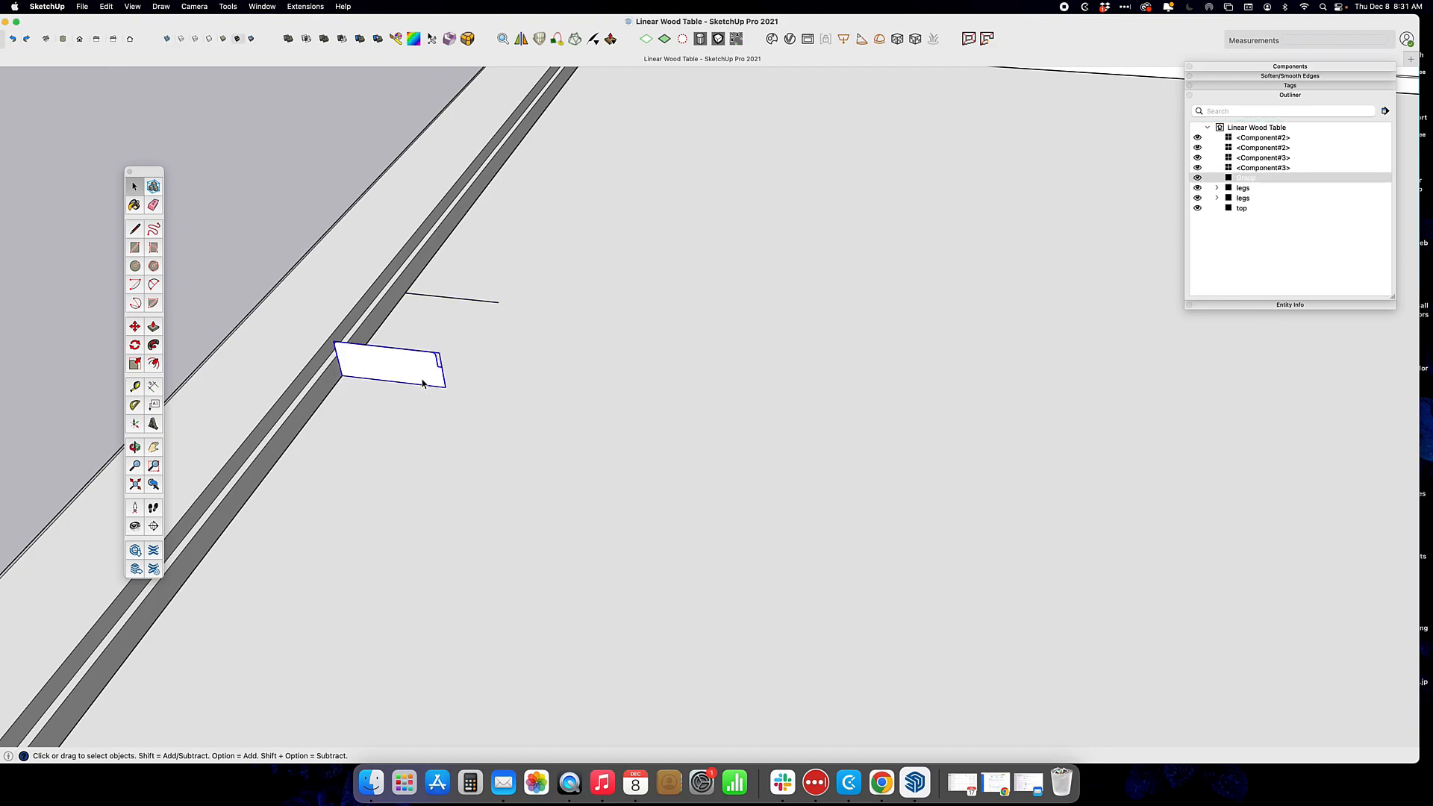
key("m")
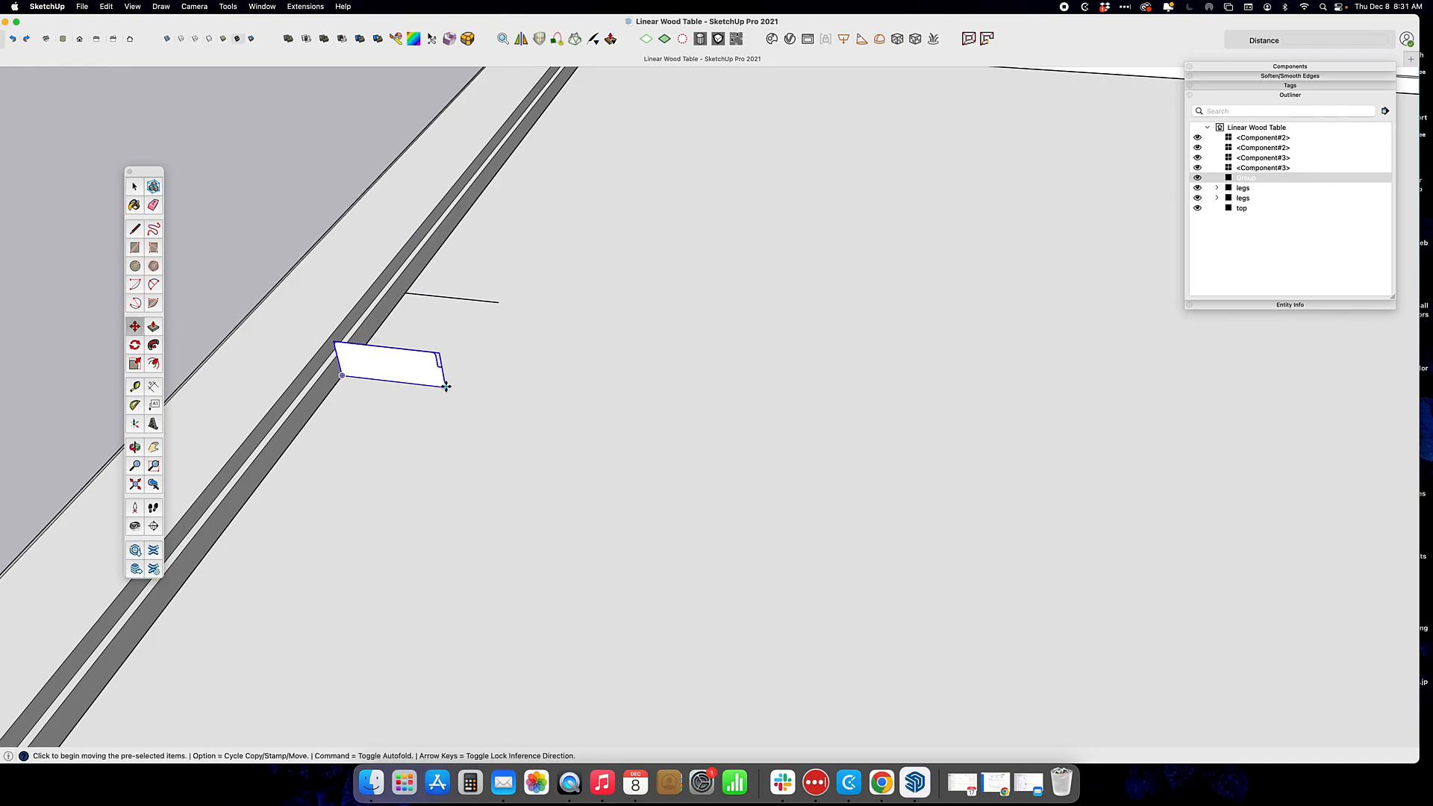
key("alt")
left_click(447, 386)
key("Escape")
left_click(447, 385)
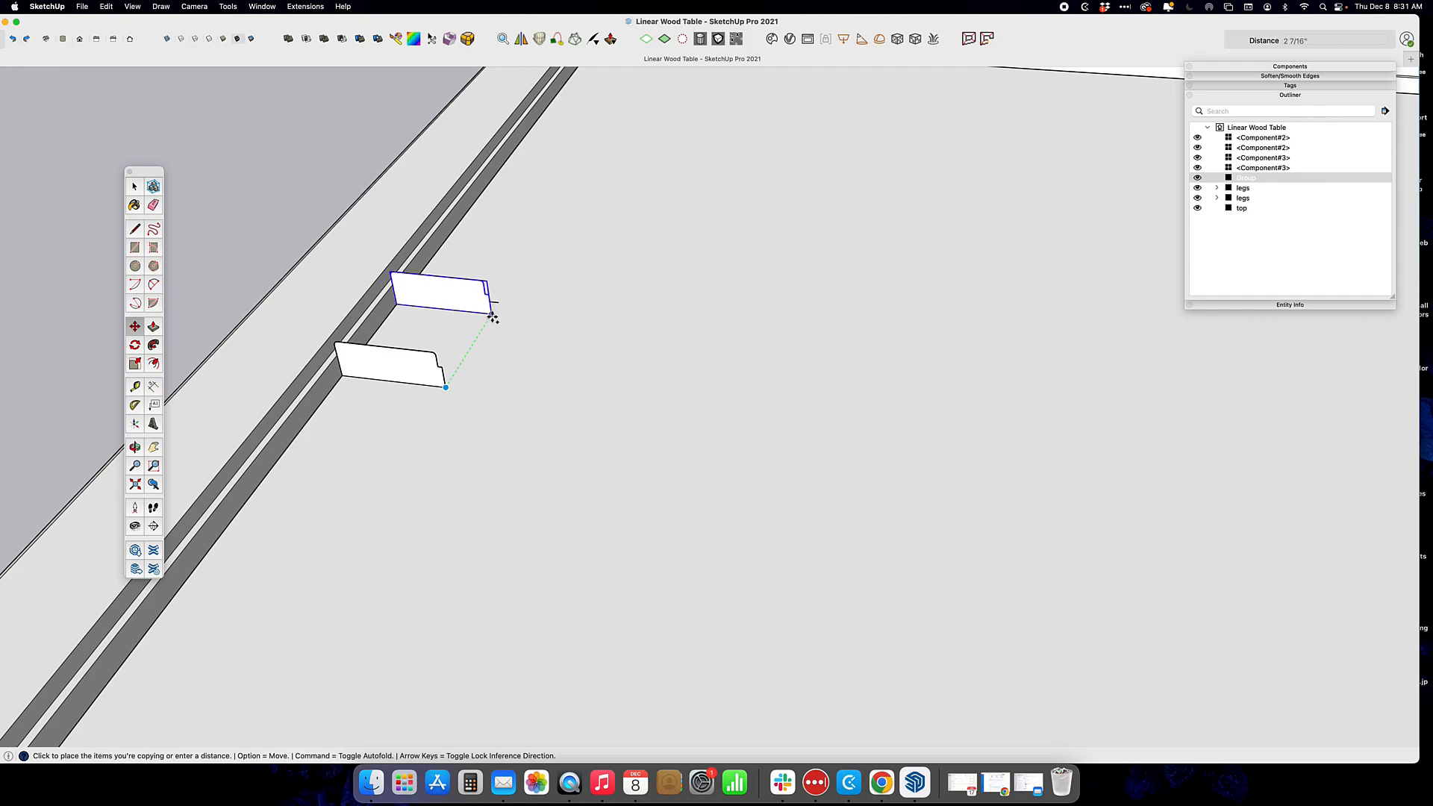
key("alt")
left_click(503, 300)
scroll(493, 307, "up", 6)
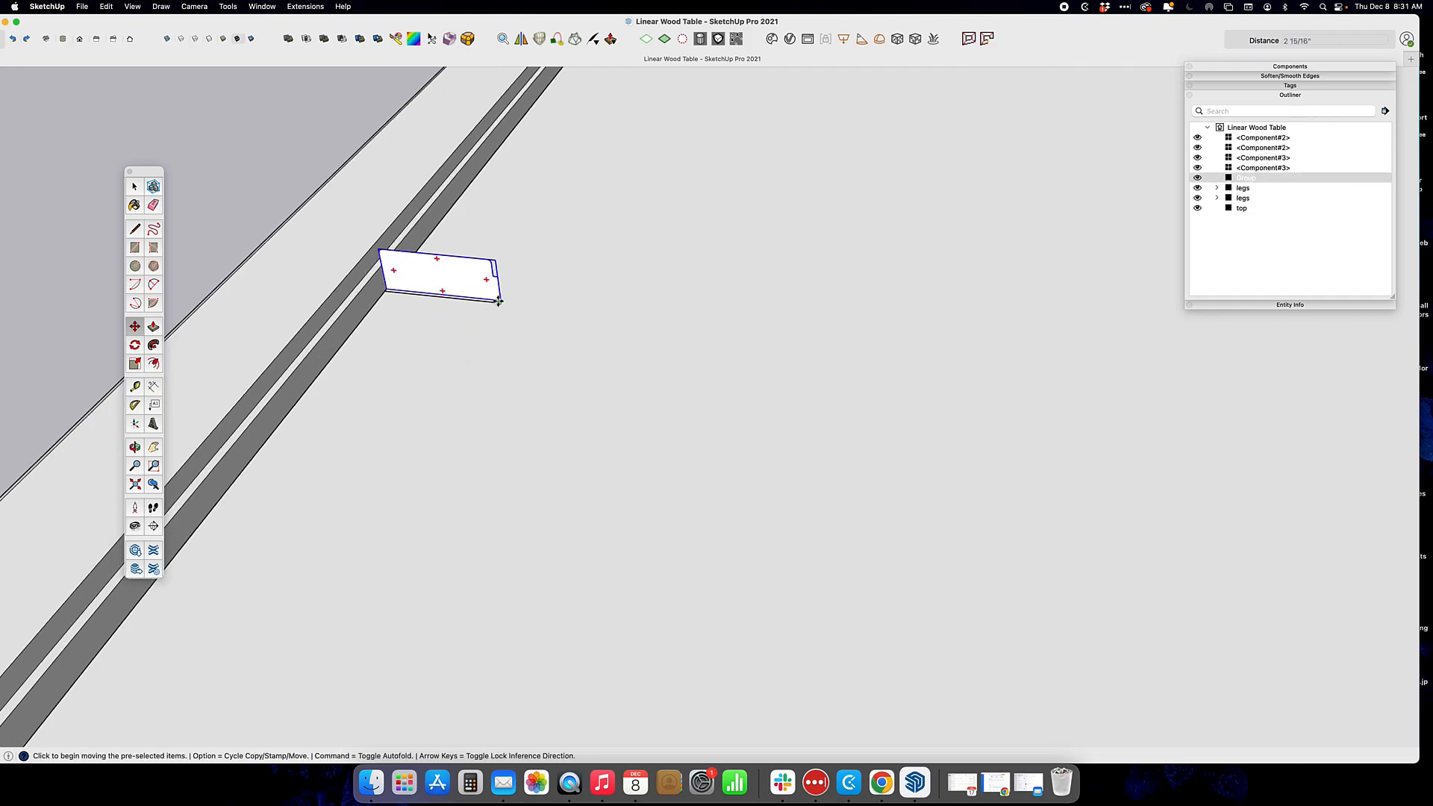
Scale the slat profile group along the red axis so its width matches the short segment's length.
middle_click_drag(486, 315, 603, 267)
key("space")
key("s")
left_click(481, 256)
left_click(487, 330)
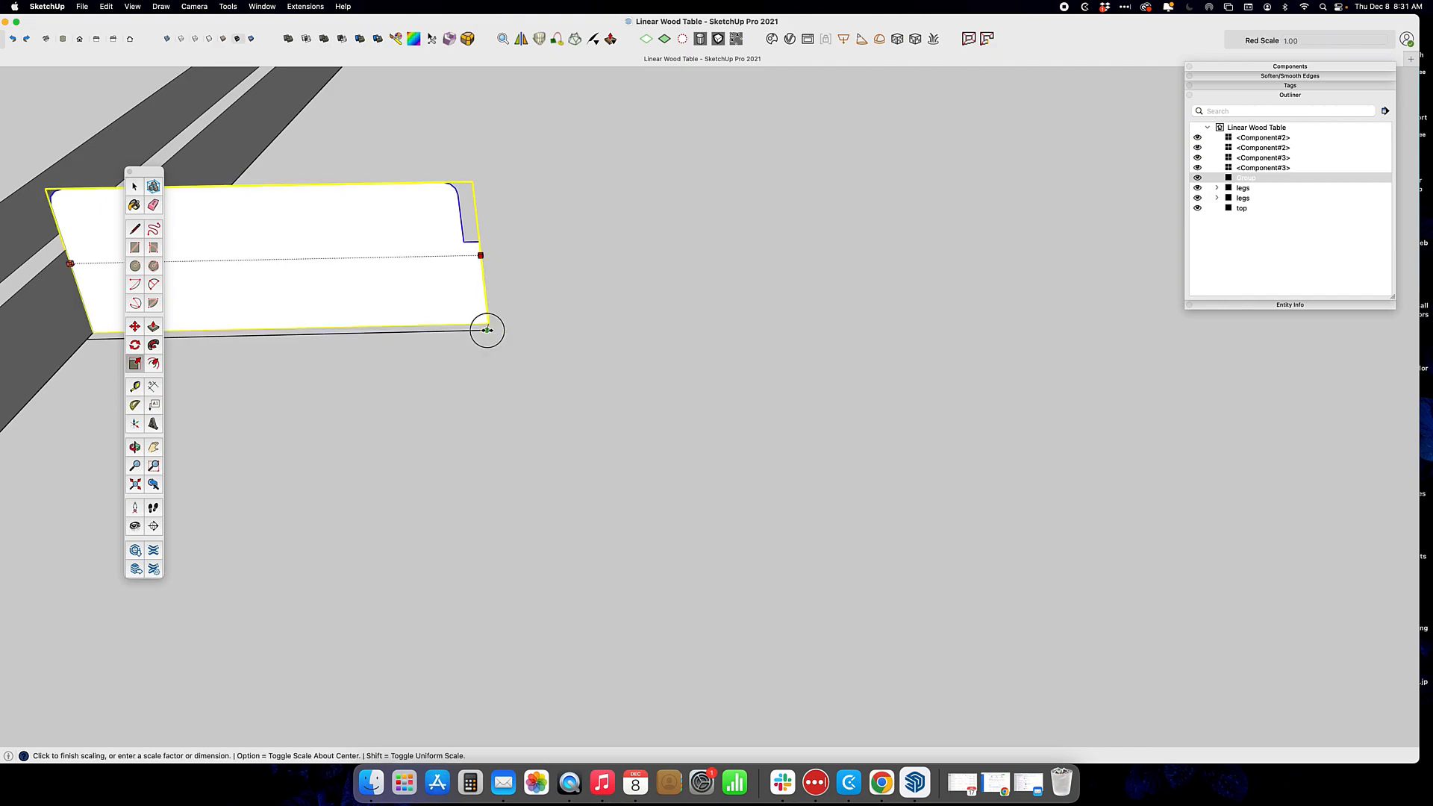
key("space")
Push/Pull the slat profile in both directions inside its group so it spans between the two long side boards.
scroll(498, 323, "down", 3)
scroll(497, 323, "down", 2)
middle_click_drag(496, 323, 617, 335)
scroll(704, 263, "down", 3)
double_click(595, 297)
key("p")
left_click(602, 302)
left_click(814, 156)
left_click(607, 303)
middle_click_drag(346, 520, 304, 438)
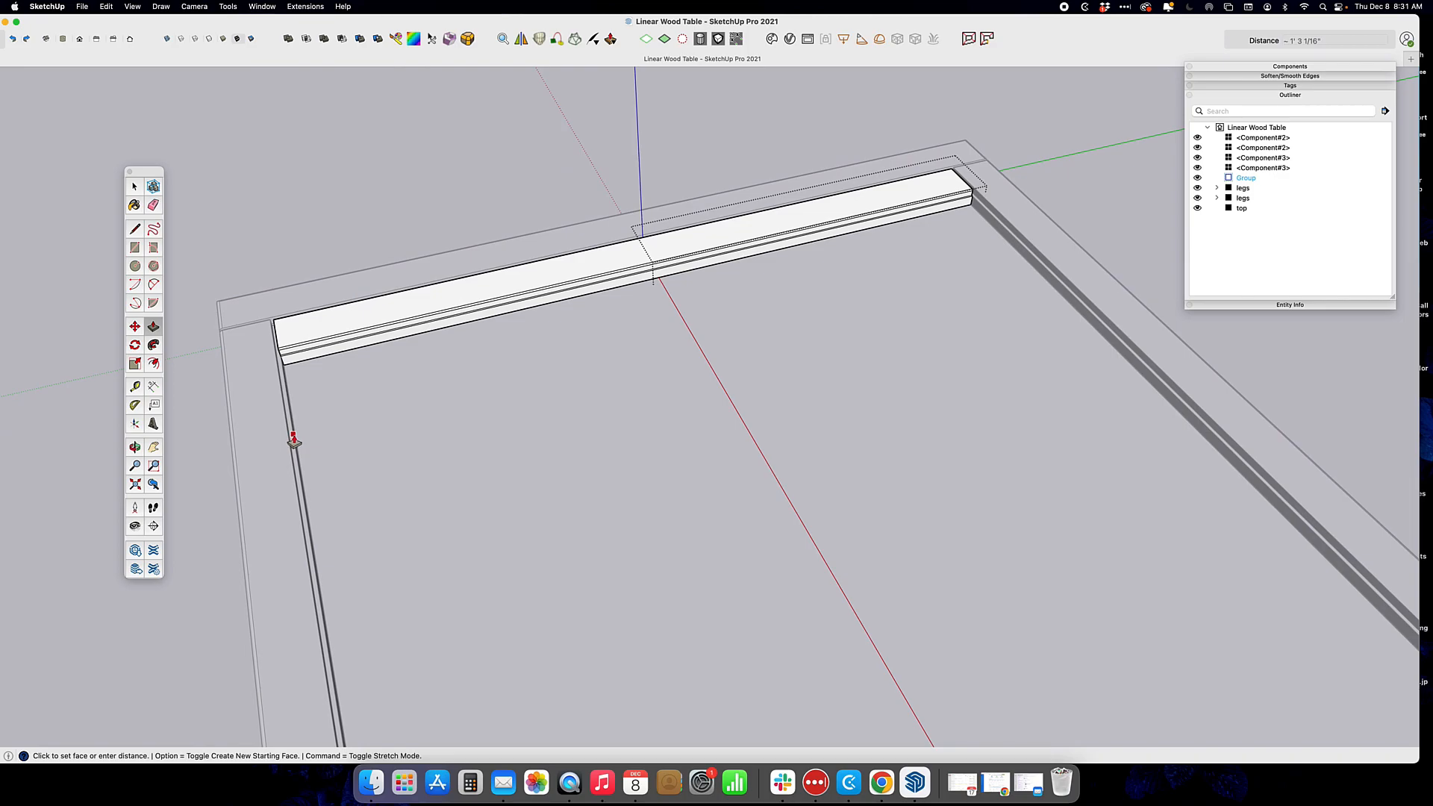
left_click(294, 306)
middle_click_drag(294, 306, 697, 249)
Convert the extruded slat group into a component with the default settings.
left_click(627, 263)
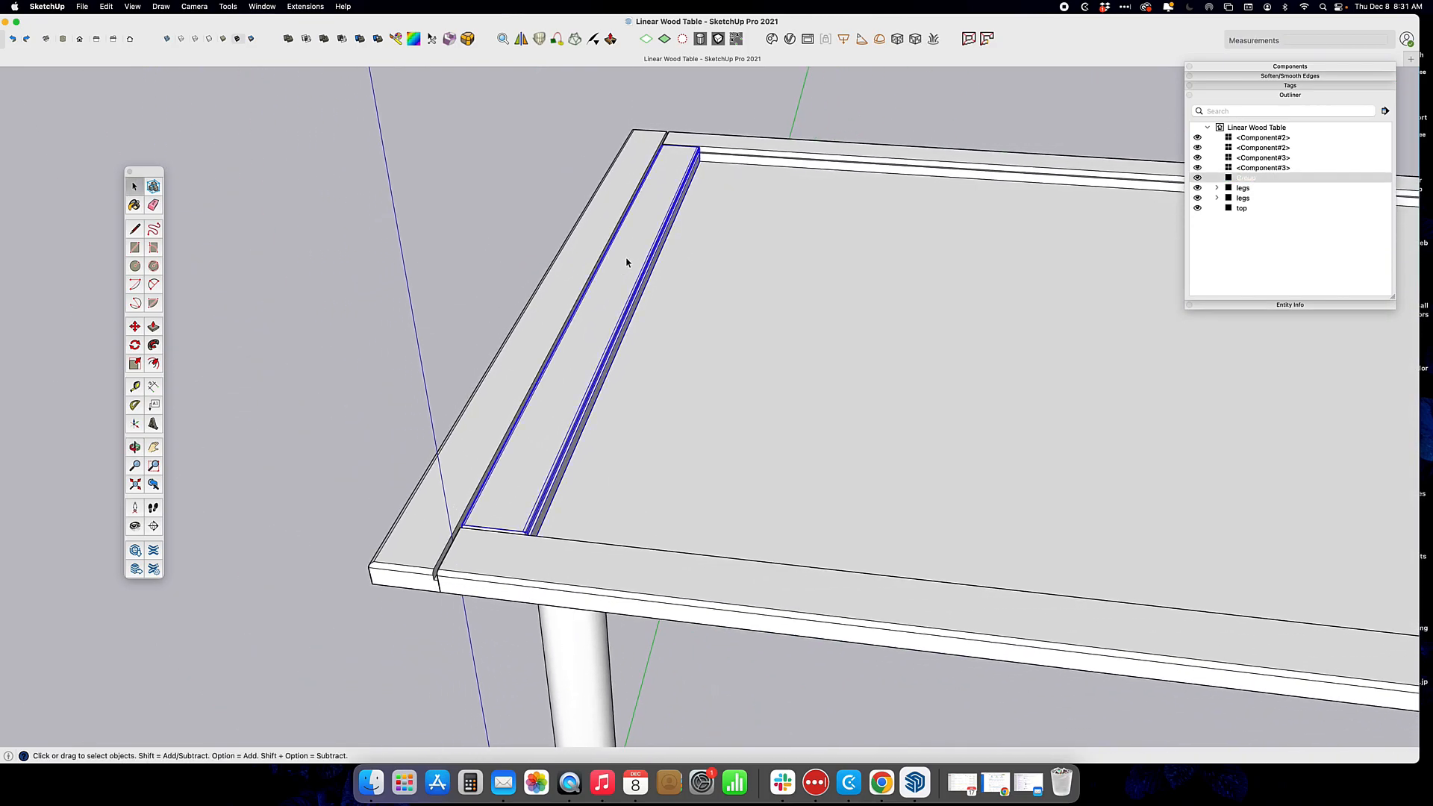
right_click(627, 262)
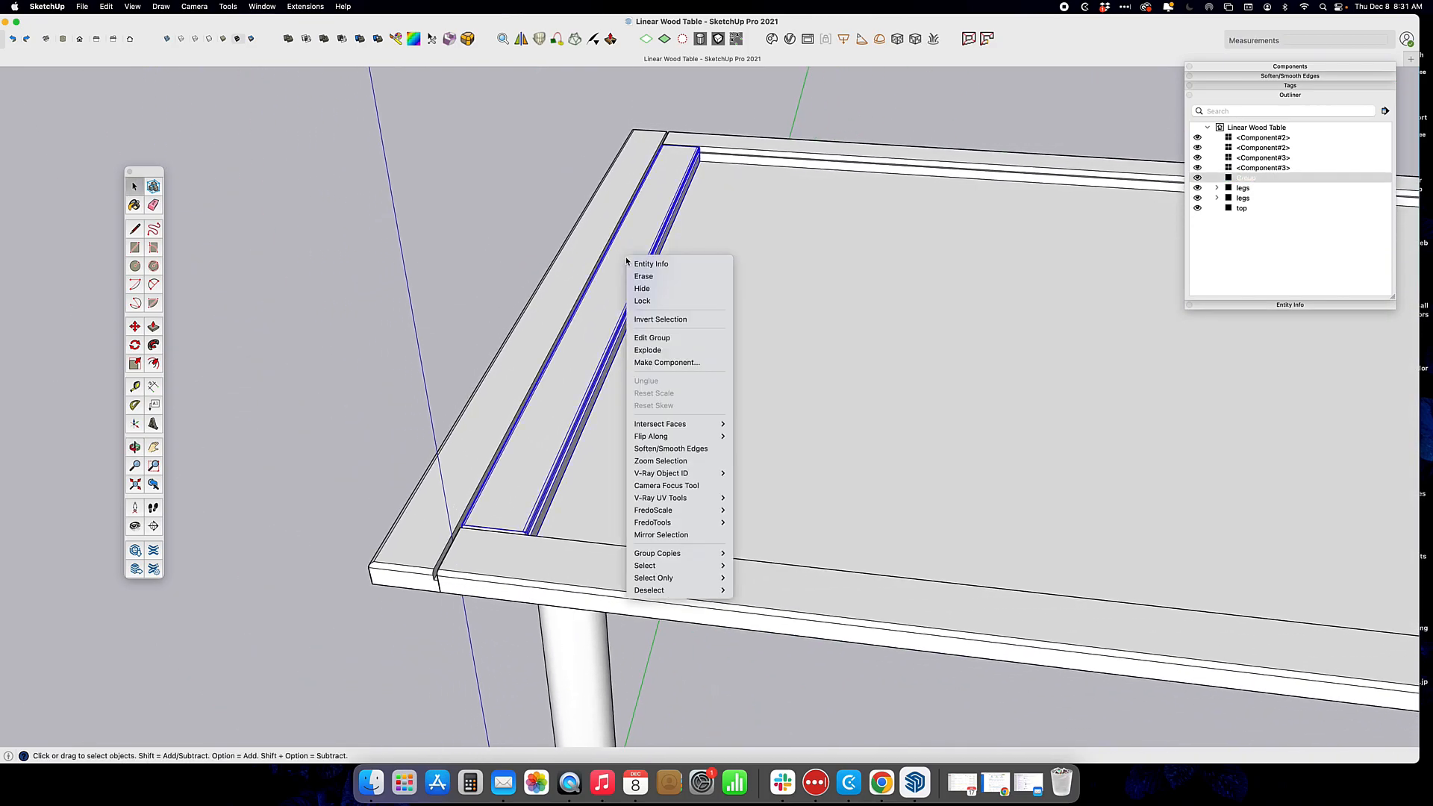
left_click(655, 363)
left_click(782, 515)
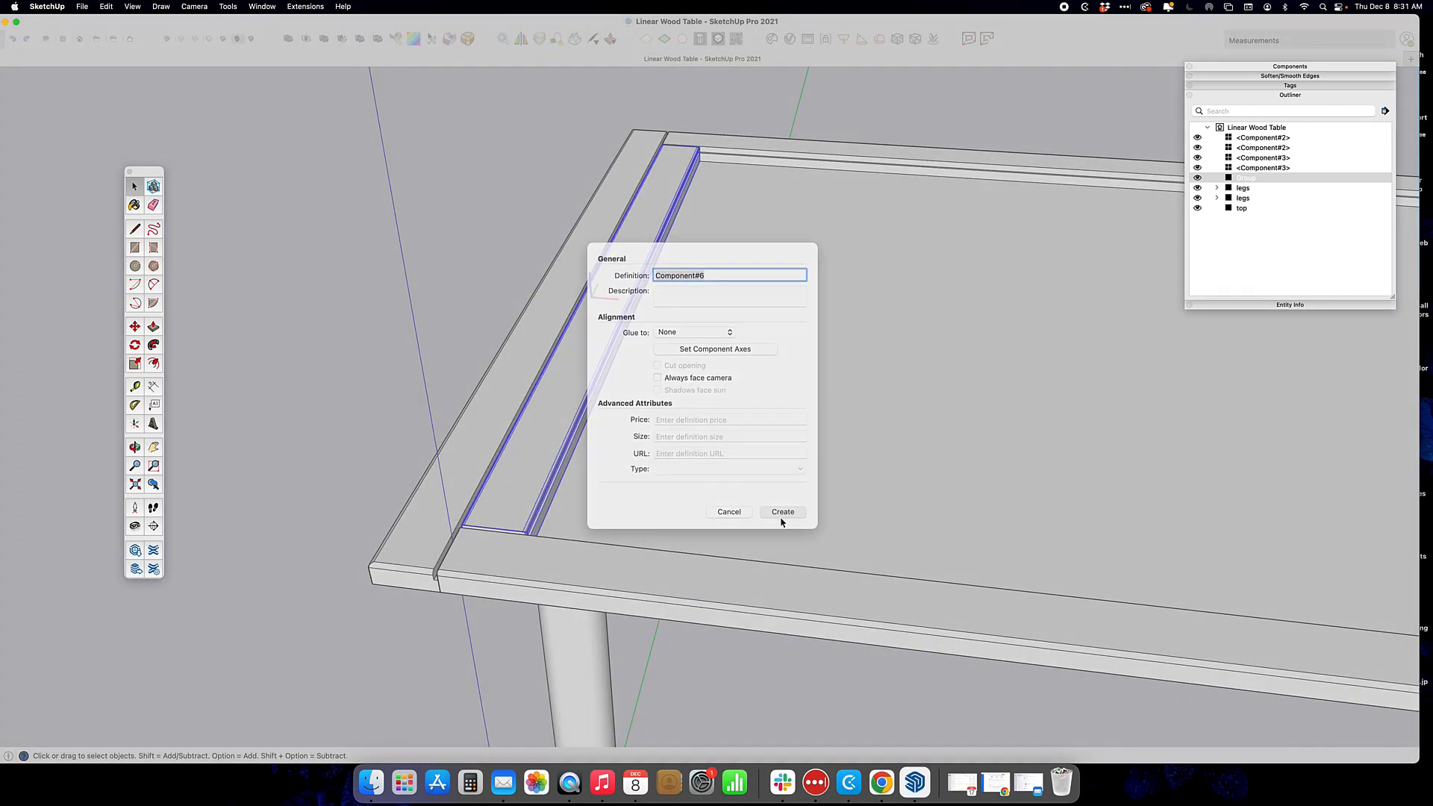
Hide the long side board component that covers the end of the slat.
middle_click_drag(486, 544, 652, 490)
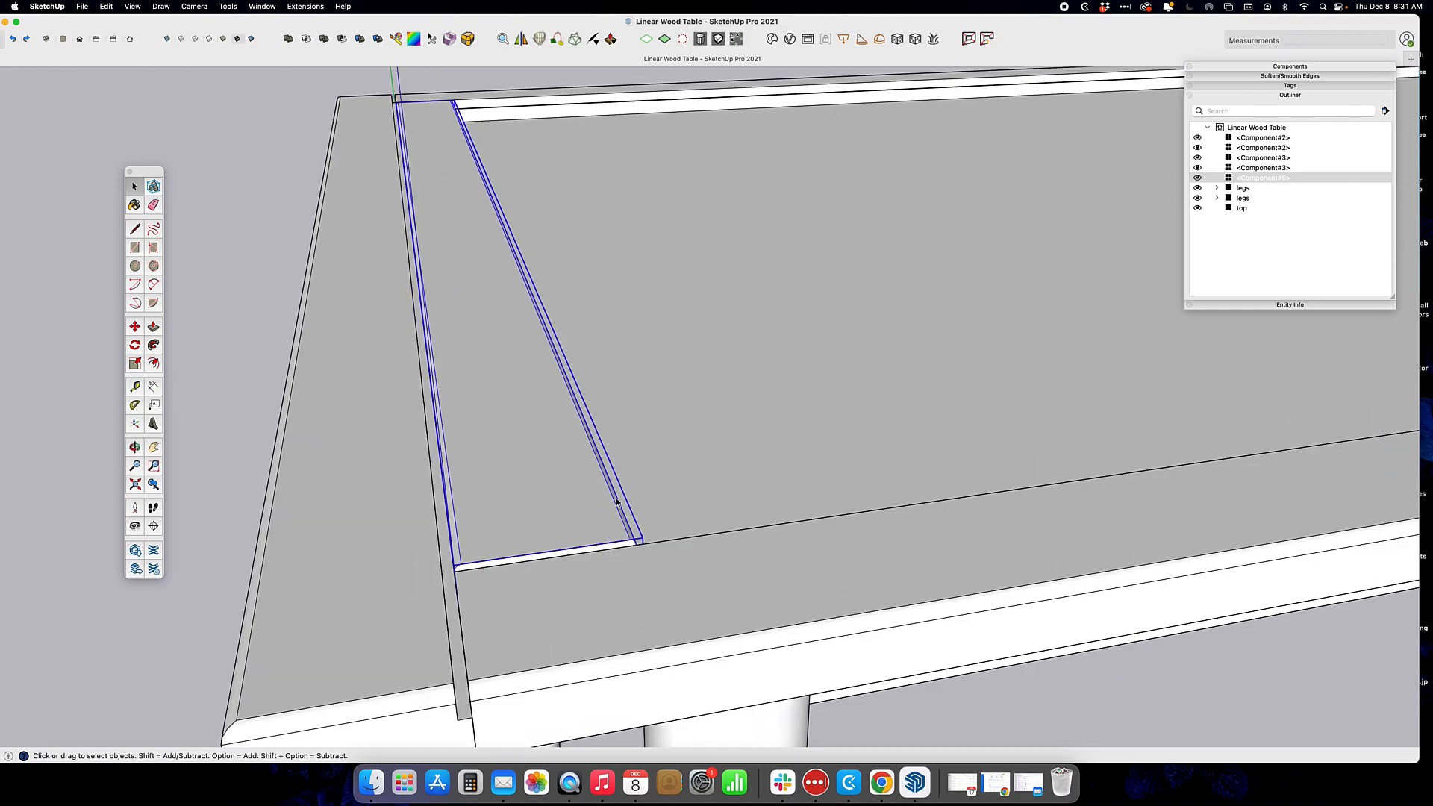
scroll(453, 564, "up", 5)
left_click(550, 605)
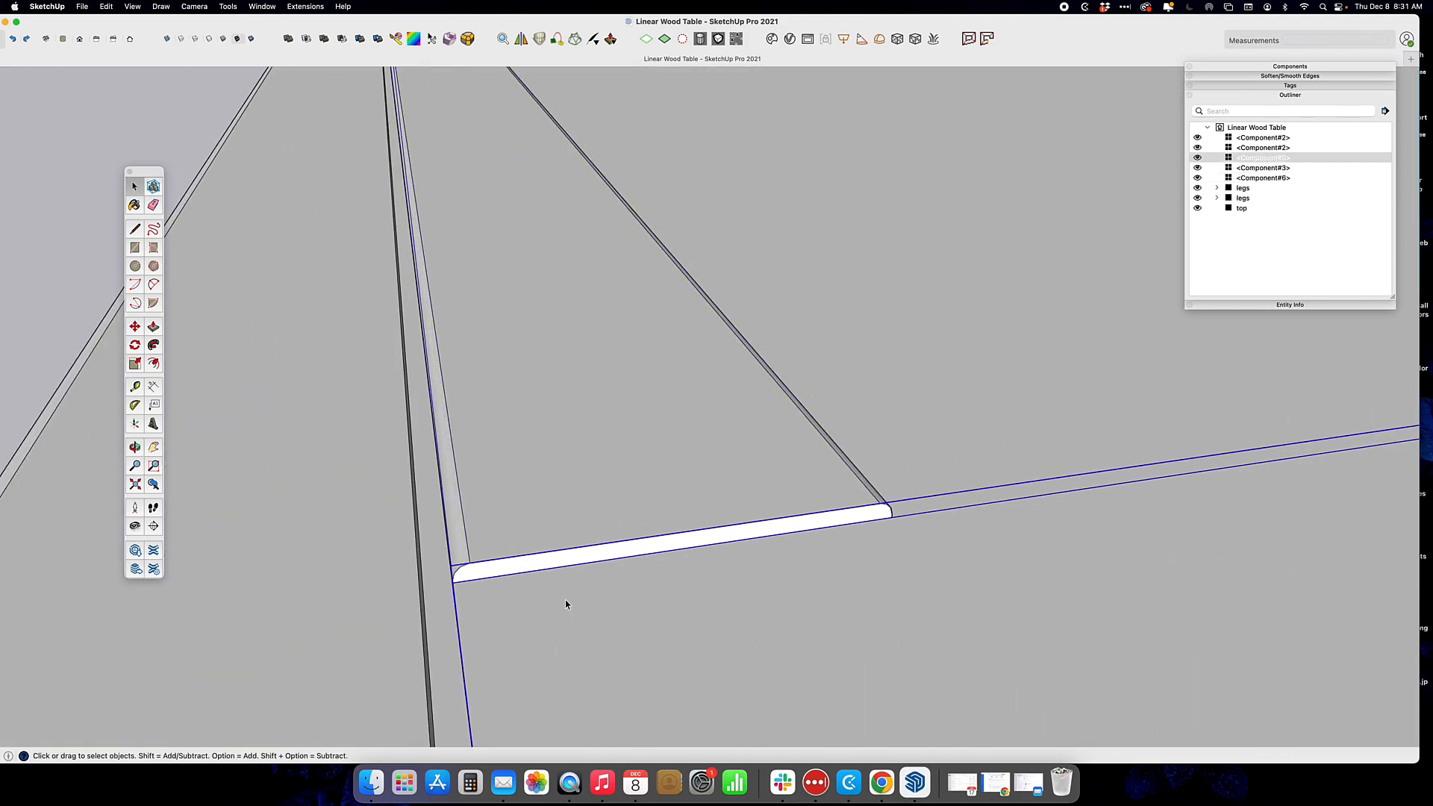
left_click(1198, 158)
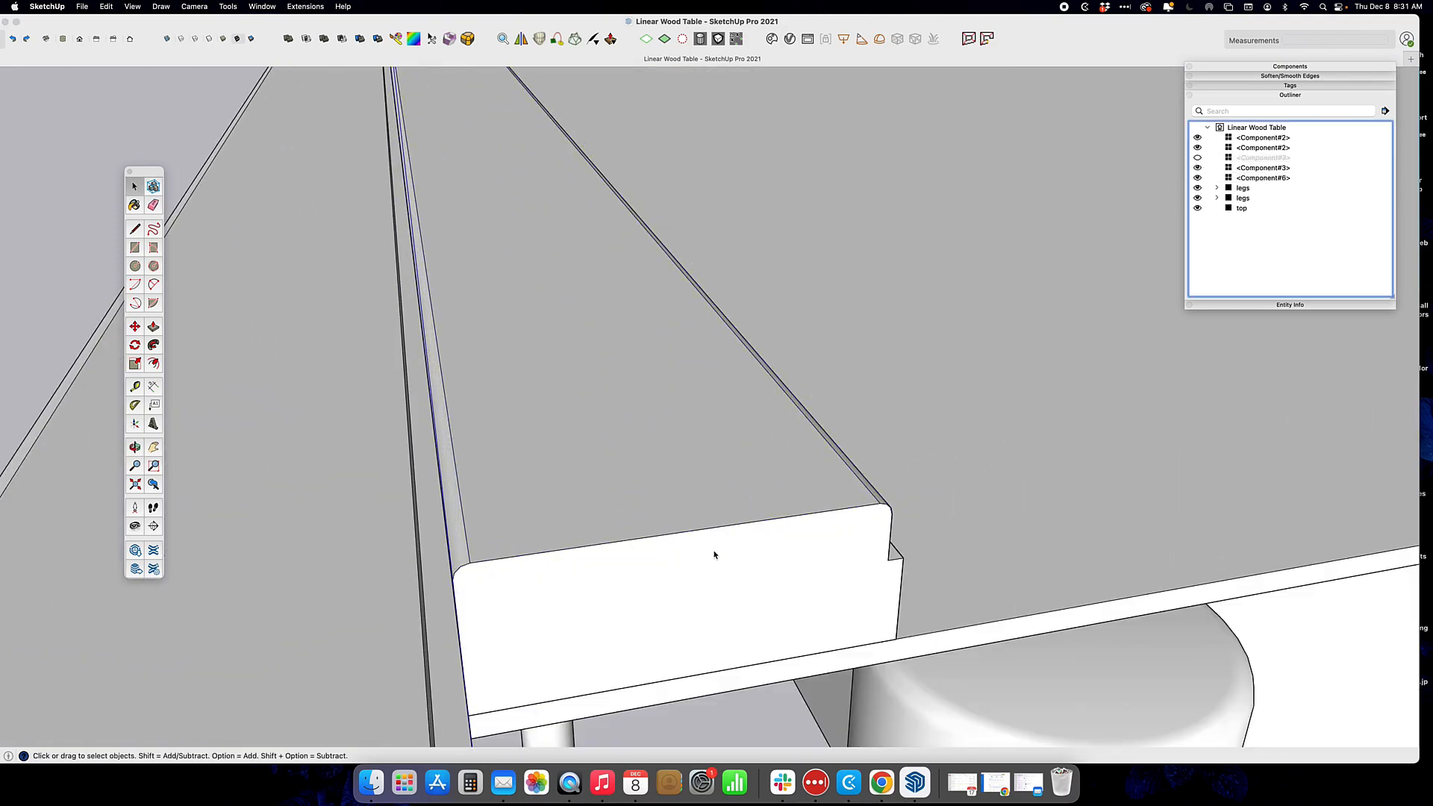
Copy the slat corner to corner beside itself and array it with *51 to fill the tabletop.
left_click(491, 649)
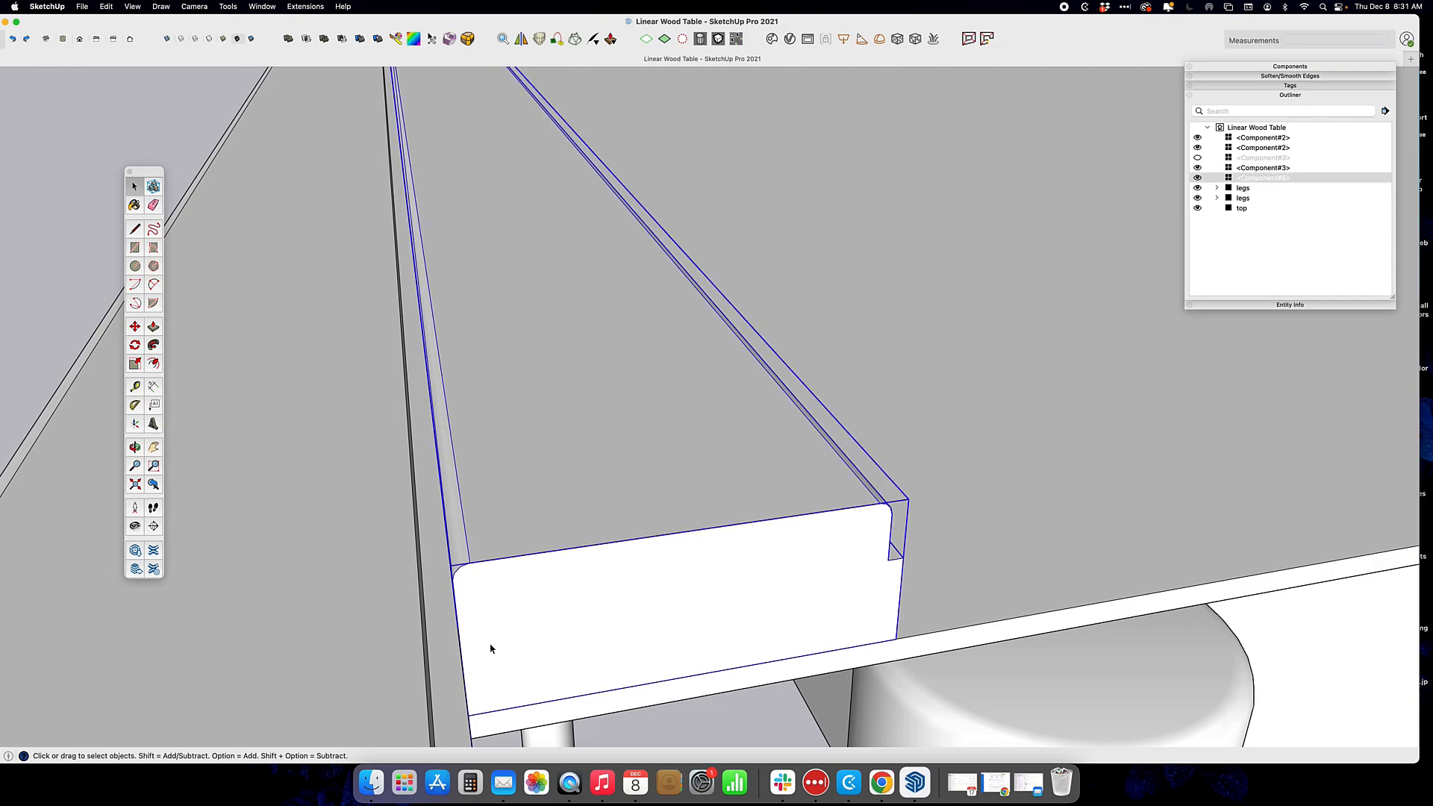
key("m")
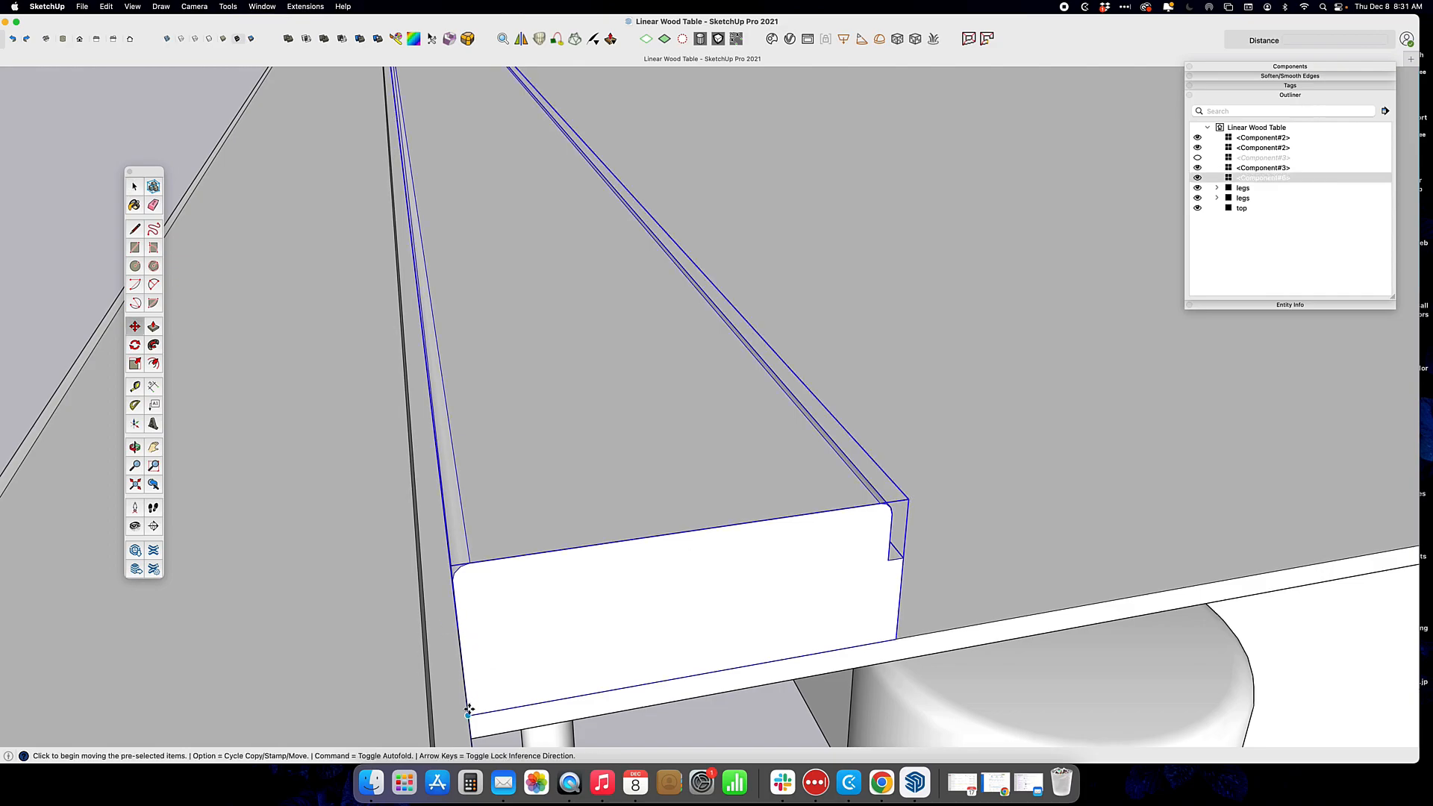
key("alt")
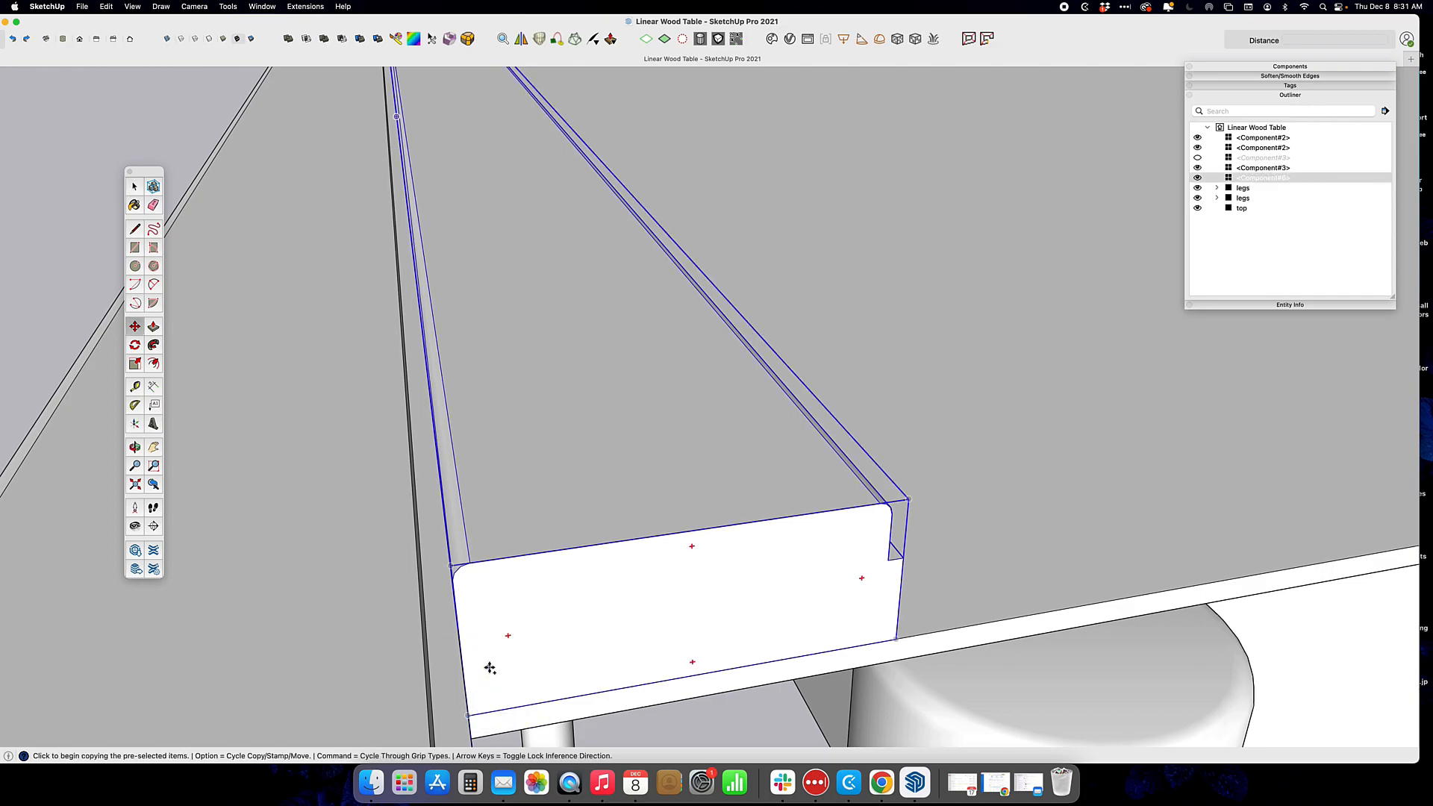
left_click(469, 716)
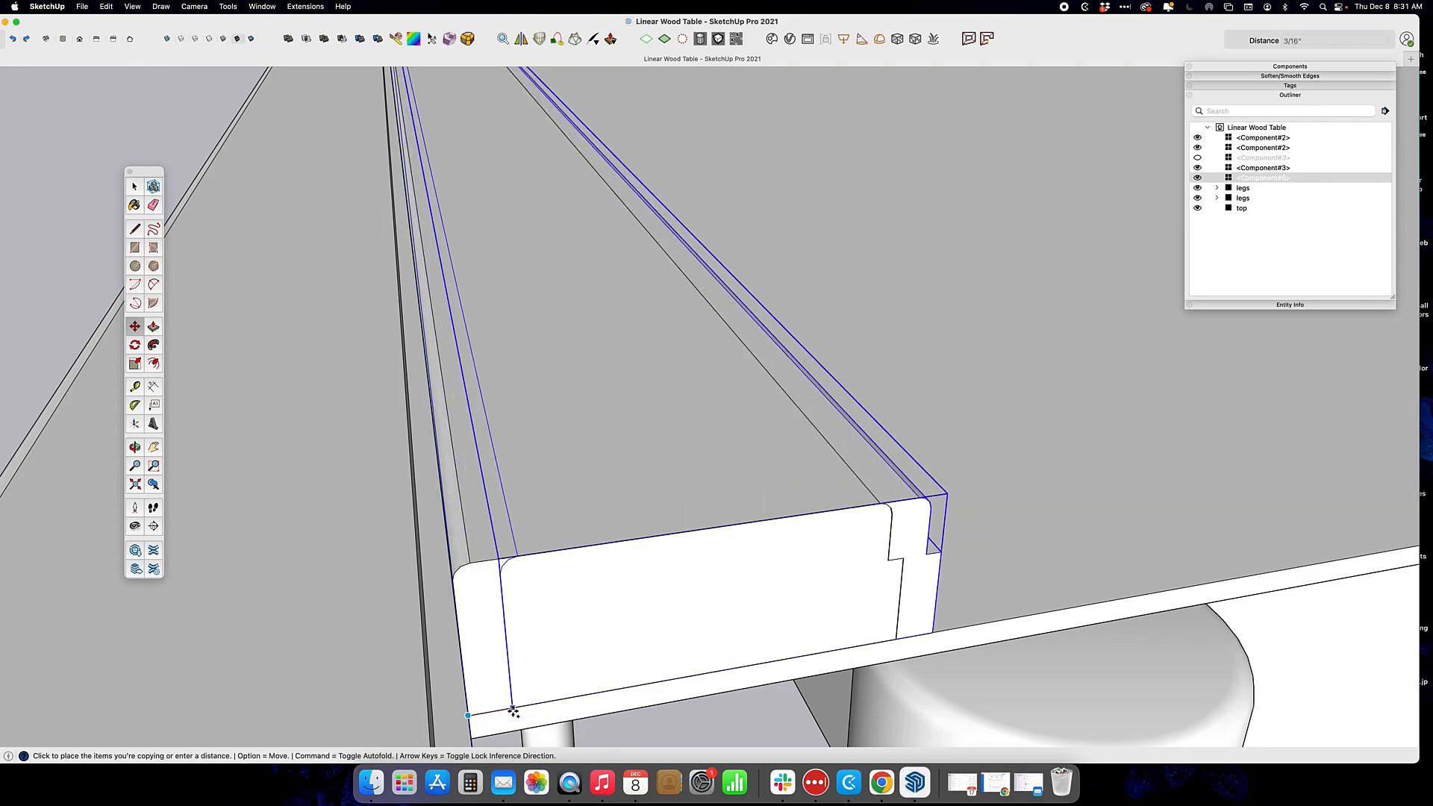
left_click(897, 639)
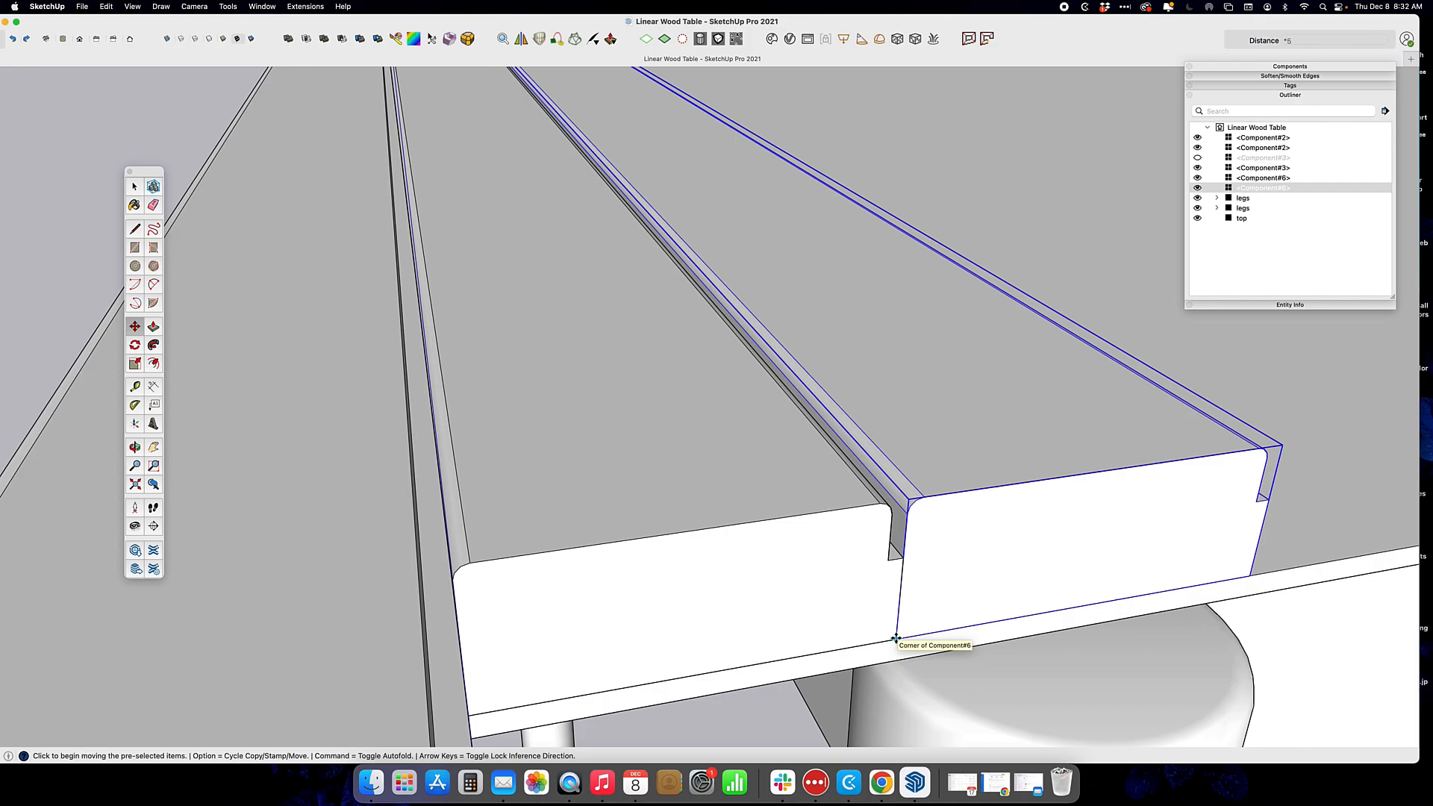
key("Return")
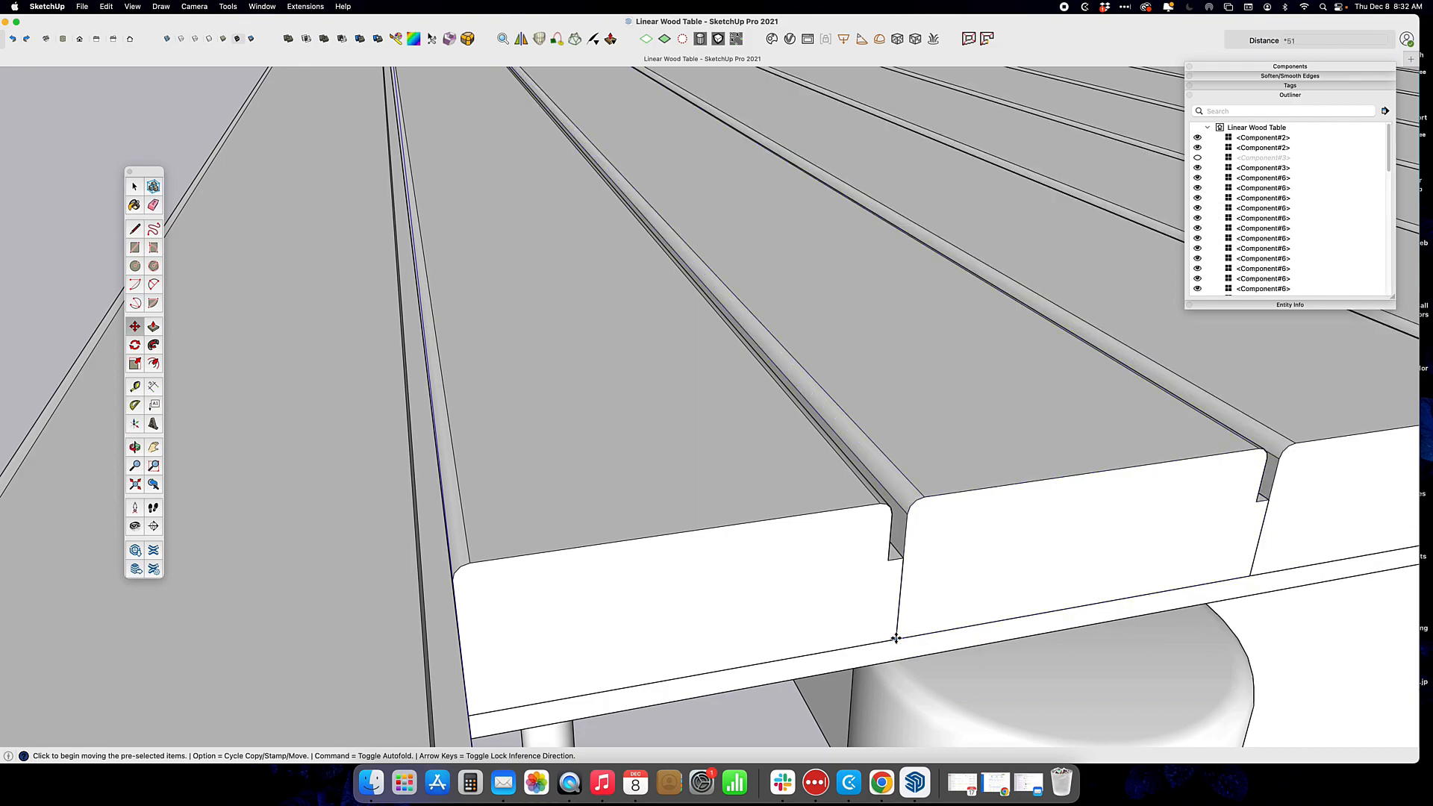
Check the slat array along the table and unhide the hidden long side board.
scroll(908, 624, "down", 10)
middle_click_drag(908, 624, 726, 423)
key("m")
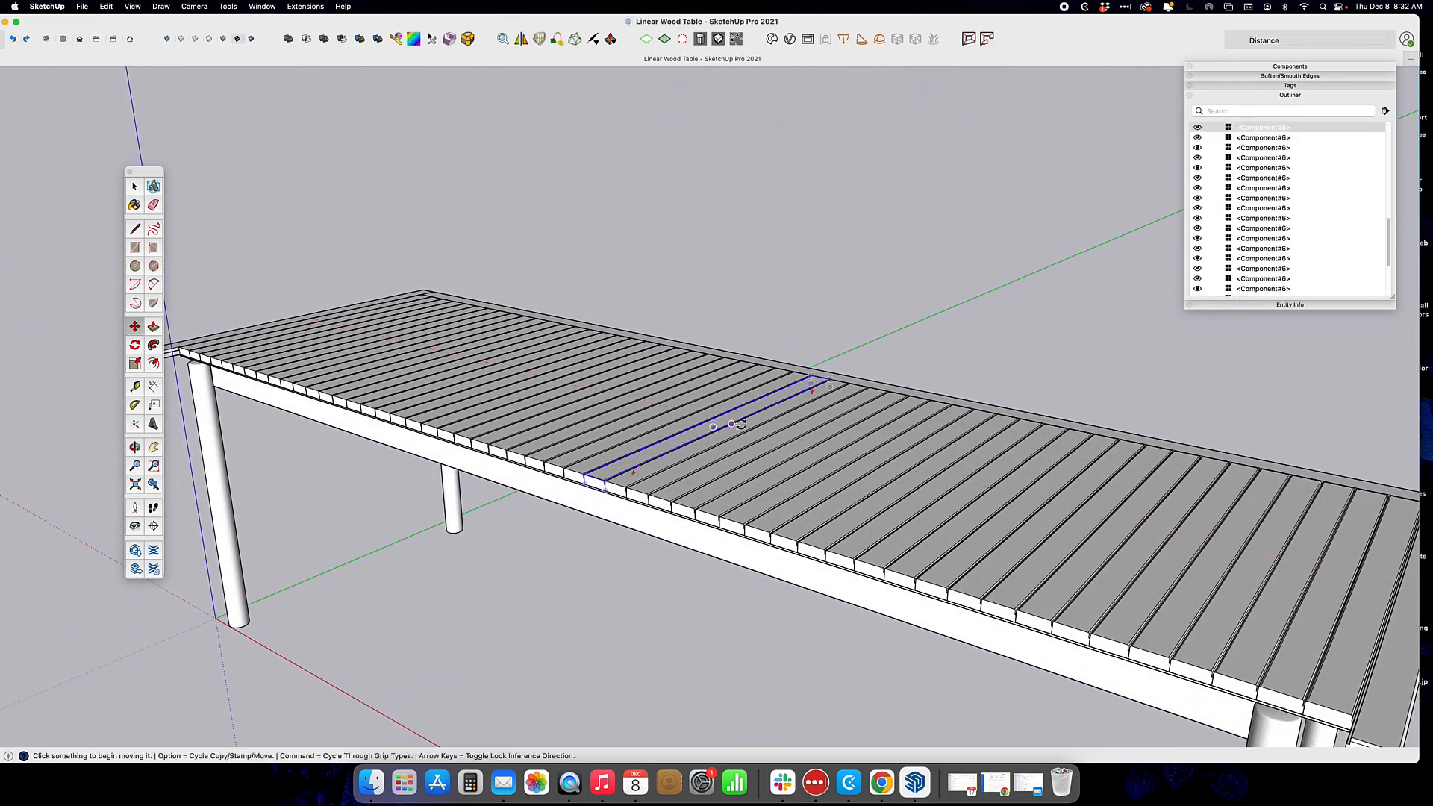
scroll(1284, 209, "down", 3)
scroll(1234, 270, "up", 5)
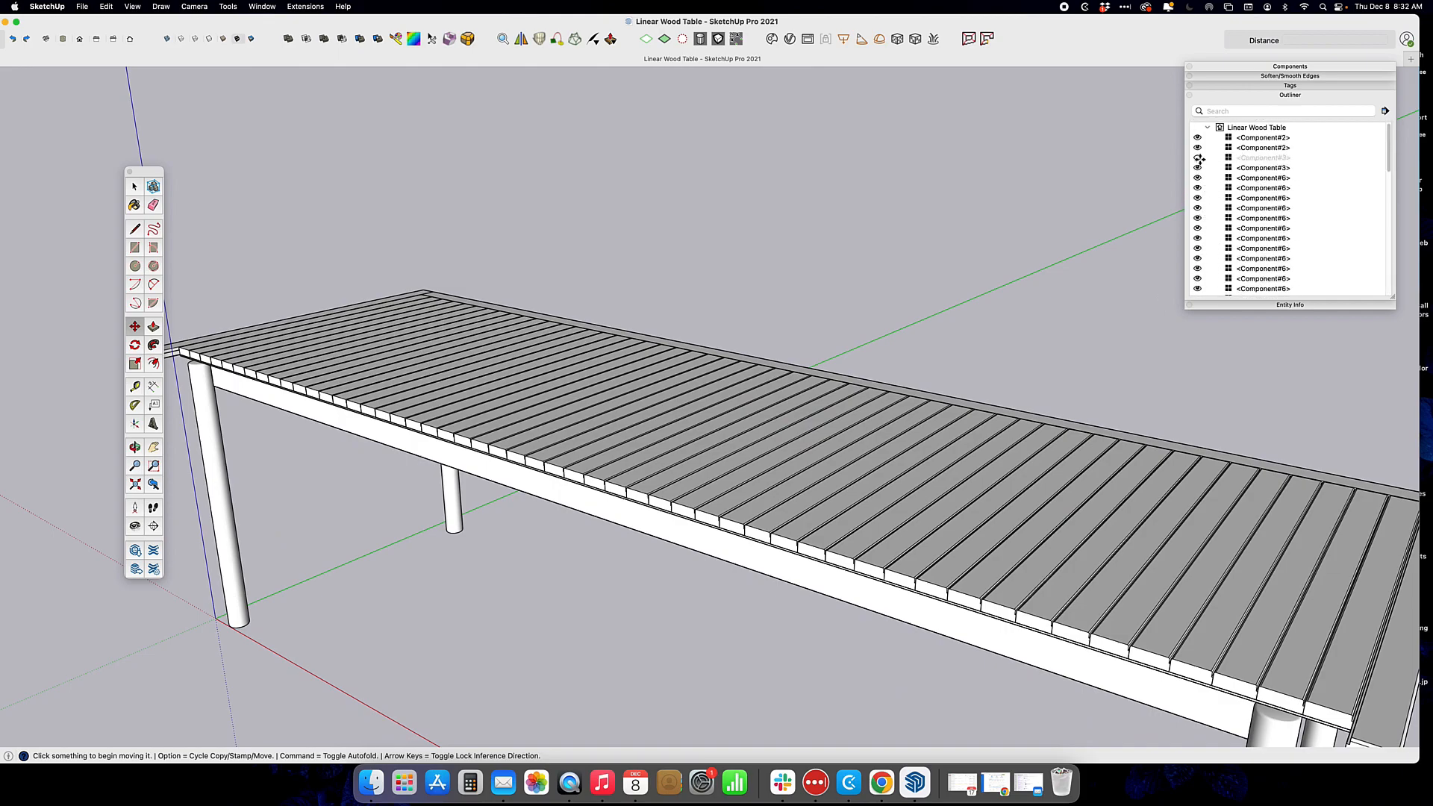
left_click(1198, 158)
scroll(1084, 427, "down", 5)
middle_click_drag(1083, 431, 1320, 520)
Open a slat component near the table's end for editing and hide the rest of the model.
scroll(1214, 585, "up", 3)
scroll(1008, 496, "up", 10)
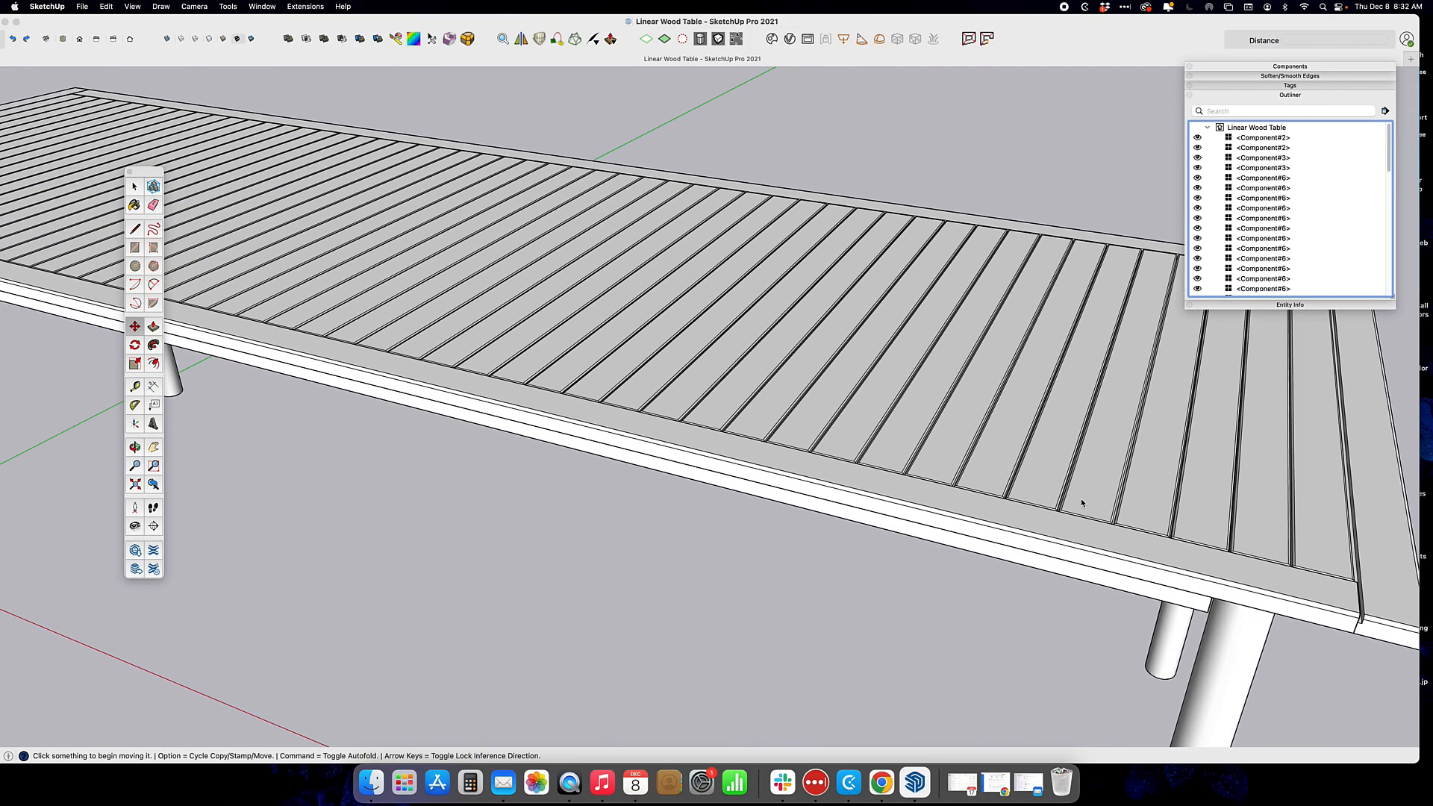
key("space")
double_click(1001, 500)
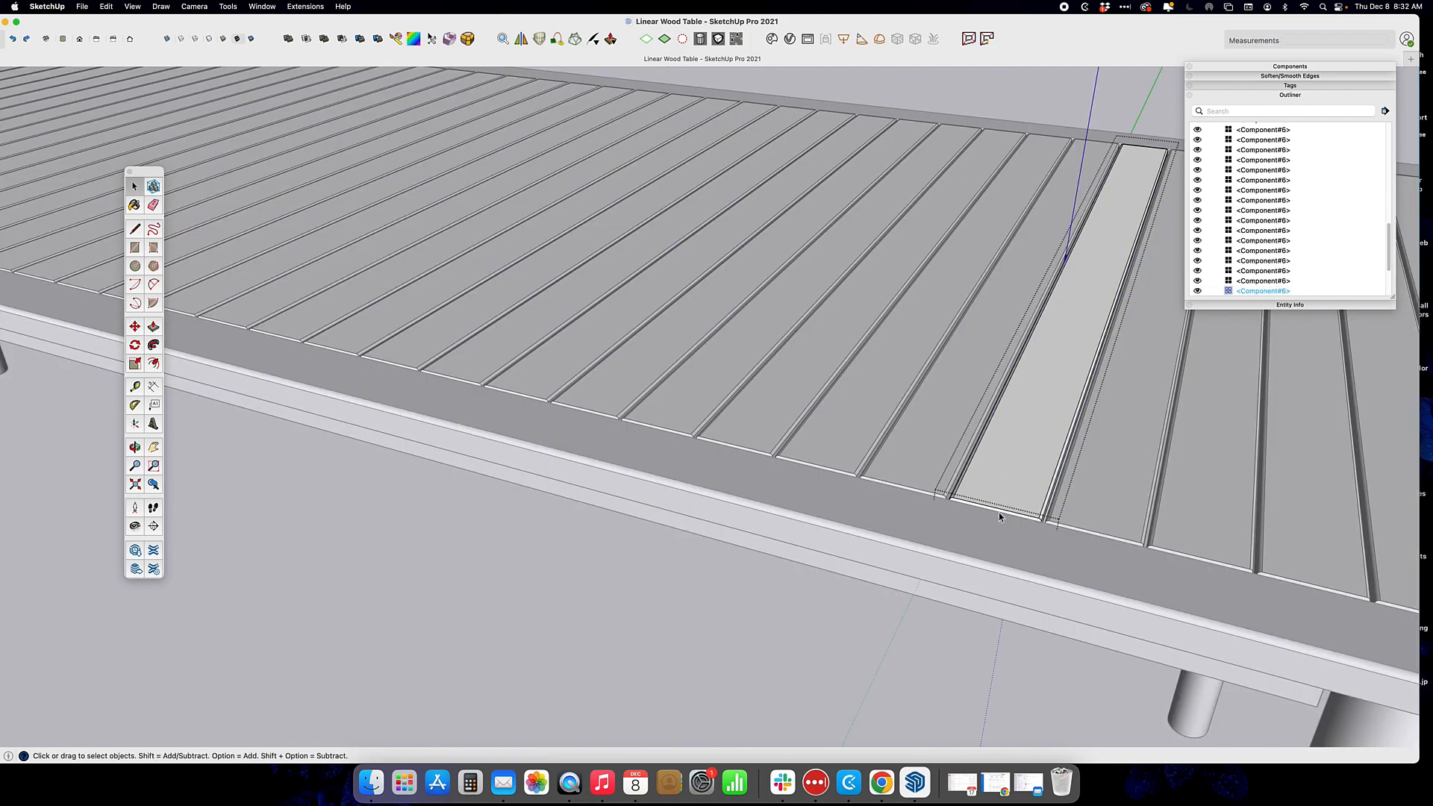
right_click(1012, 468)
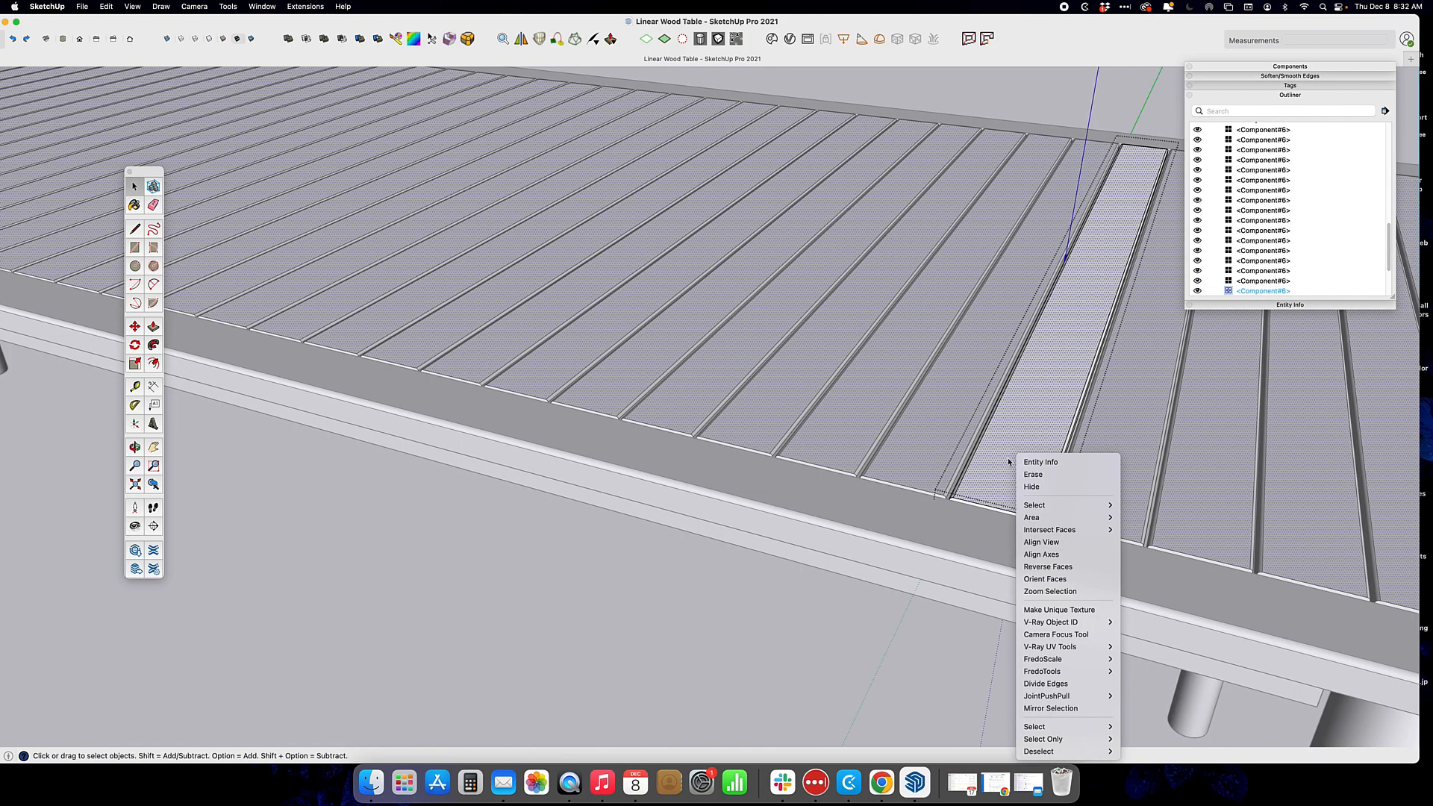
left_click(1011, 412)
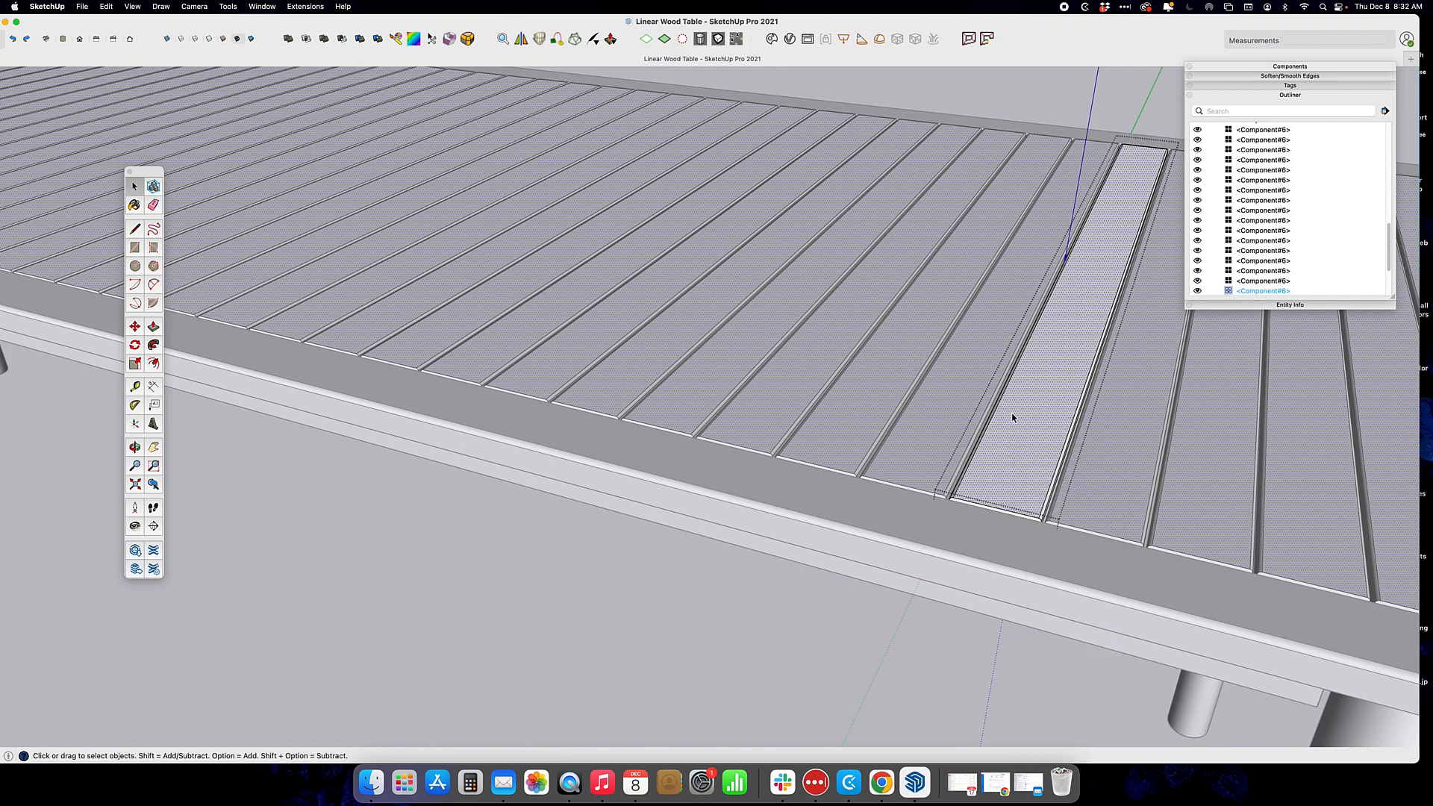
left_click(106, 7)
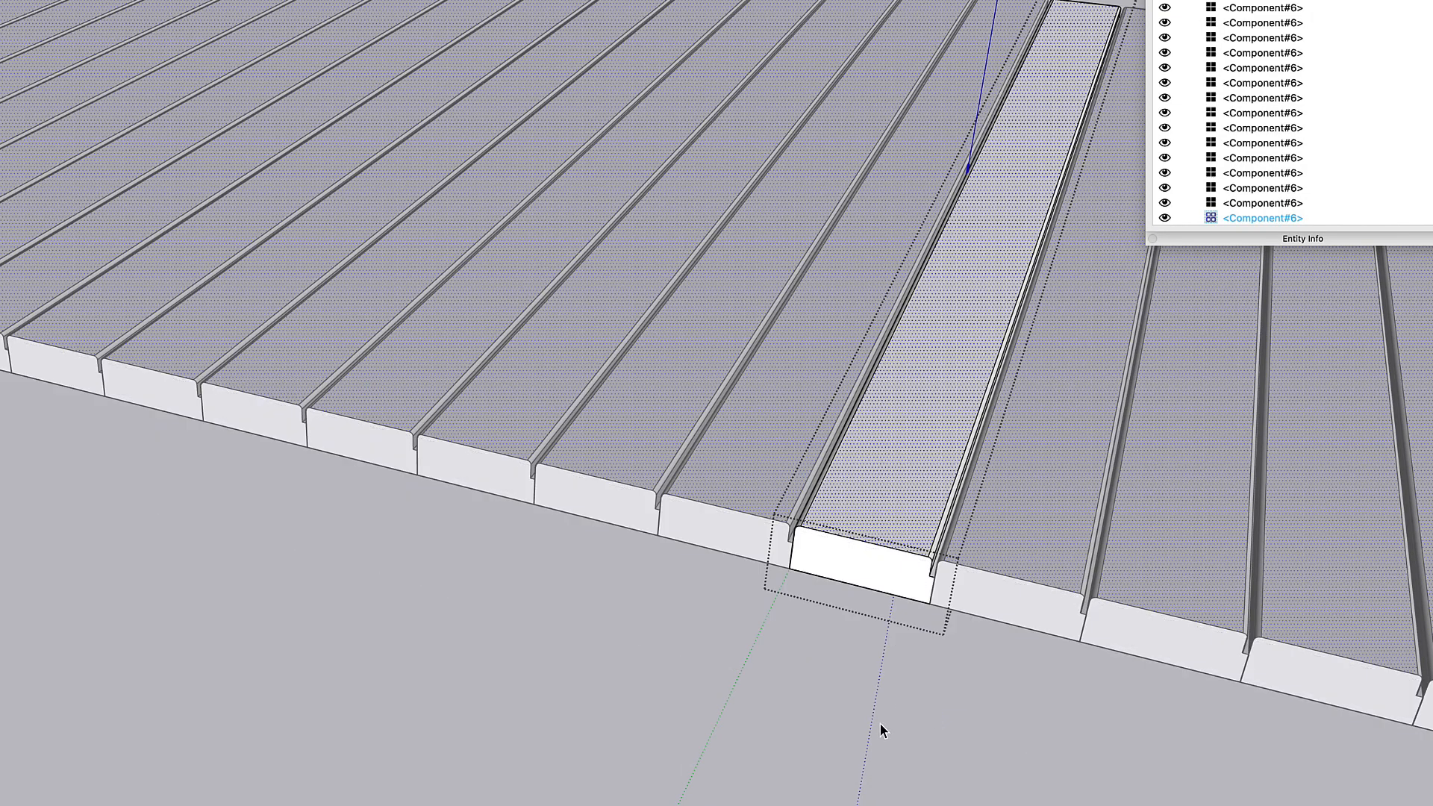
Select the grooved side edges at the slat's end and move them toward the neighbouring slat to narrow the gap.
scroll(929, 588, "up", 8)
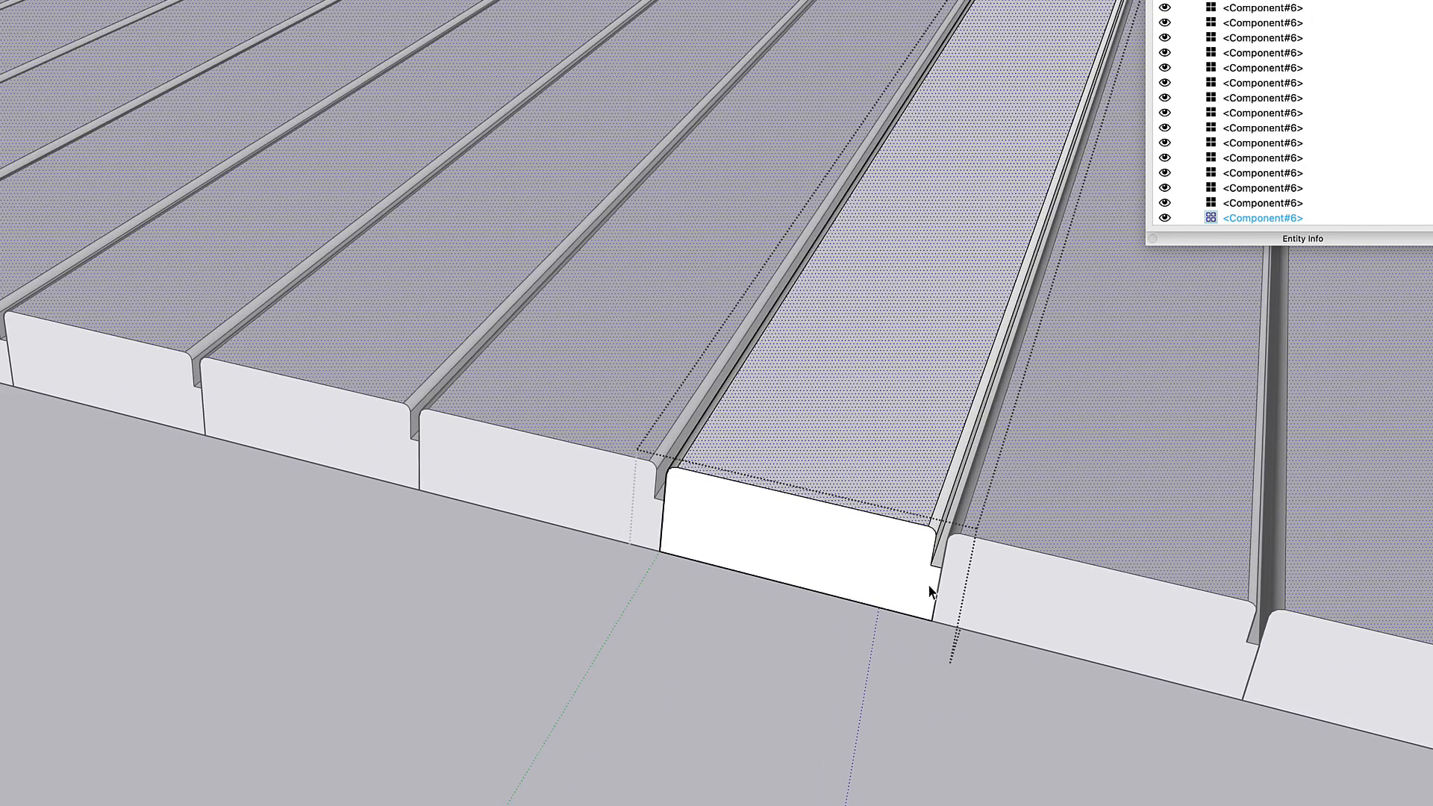
middle_click_drag(892, 590, 1001, 400)
middle_click_drag(925, 502, 932, 413)
scroll(931, 407, "down", 1)
left_click_drag(859, 263, 959, 517)
key("m")
left_click(945, 504)
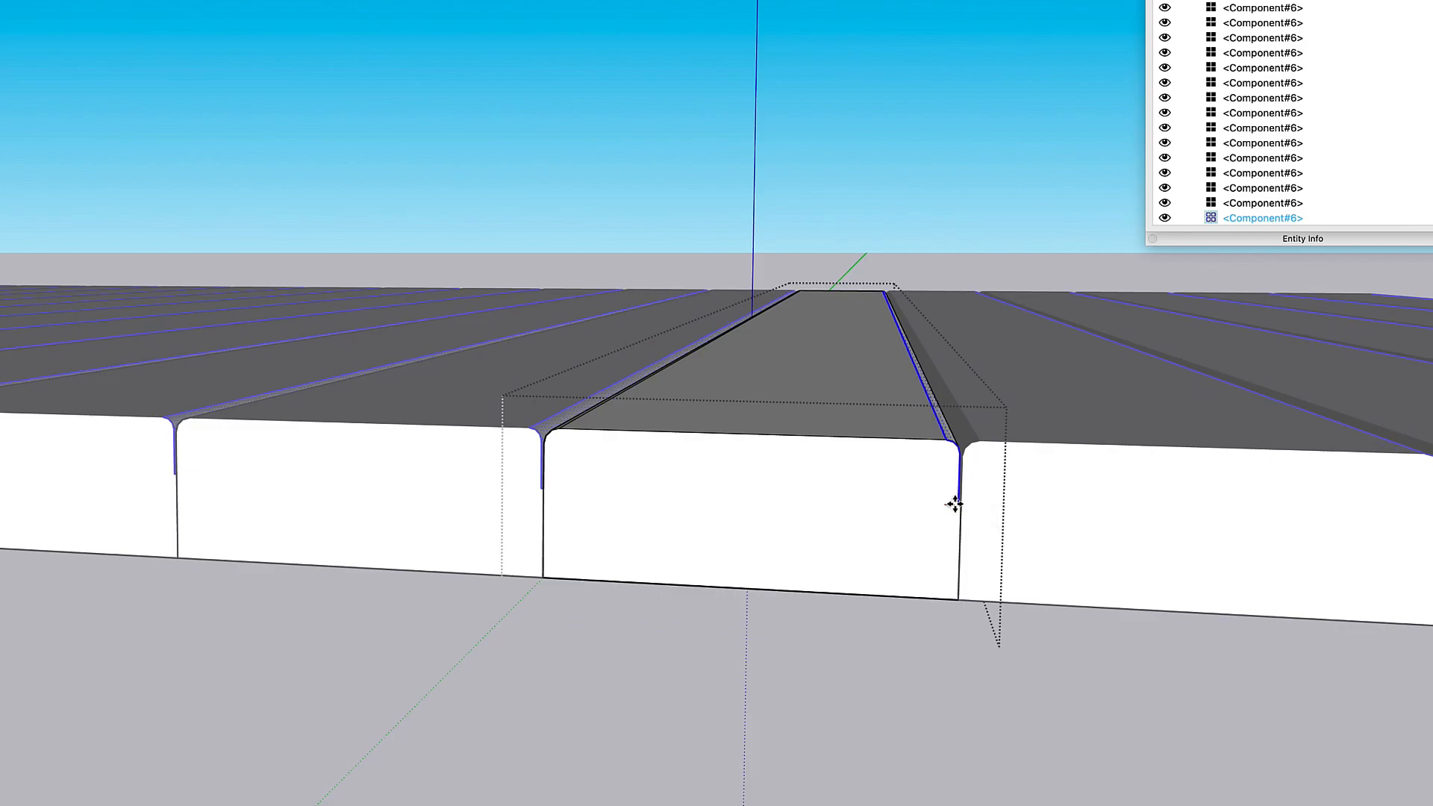
Finish editing the slat component and check the gaps across the whole tabletop.
scroll(926, 508, "down", 1)
middle_click_drag(939, 486, 753, 648)
key("space")
left_click(759, 655)
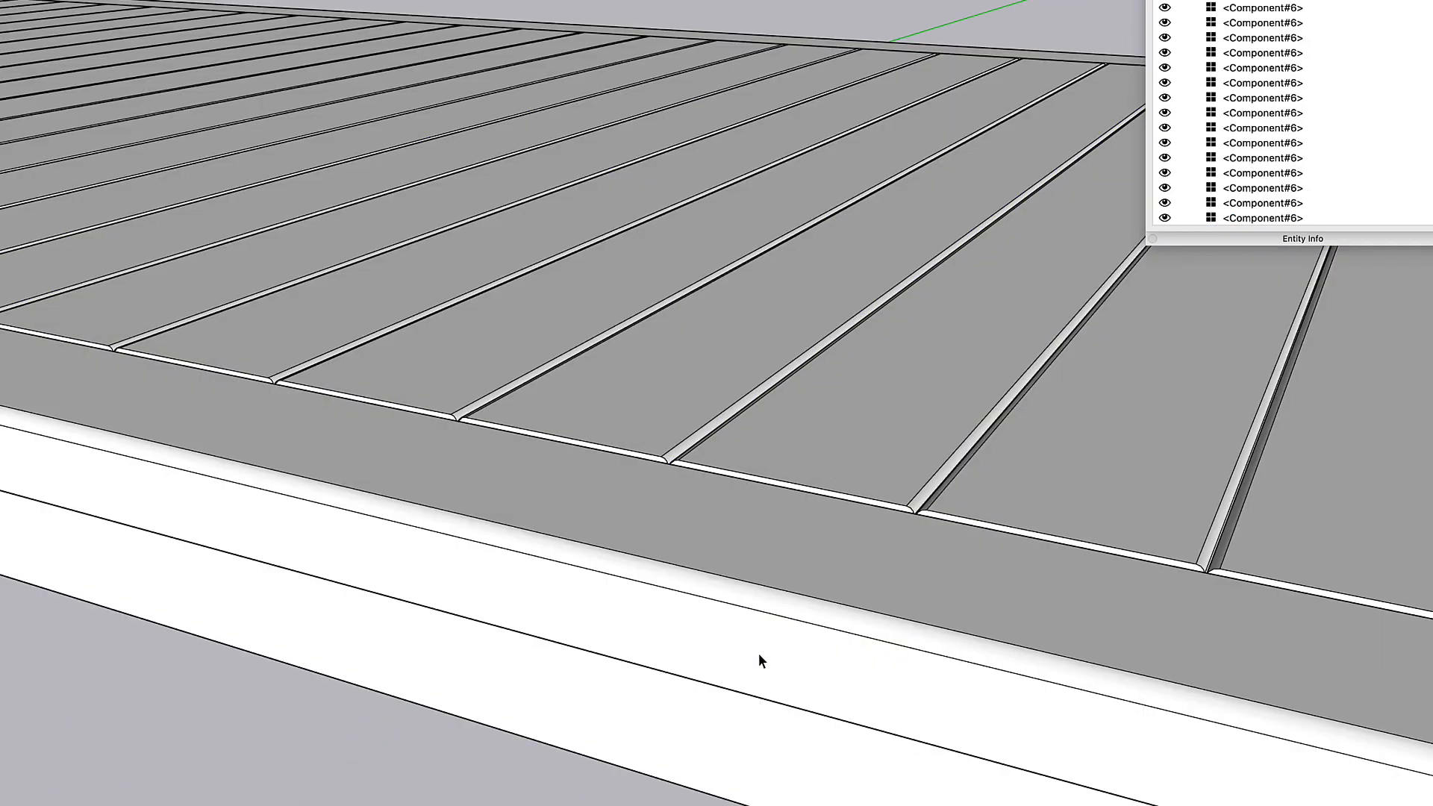
scroll(759, 653, "down", 6)
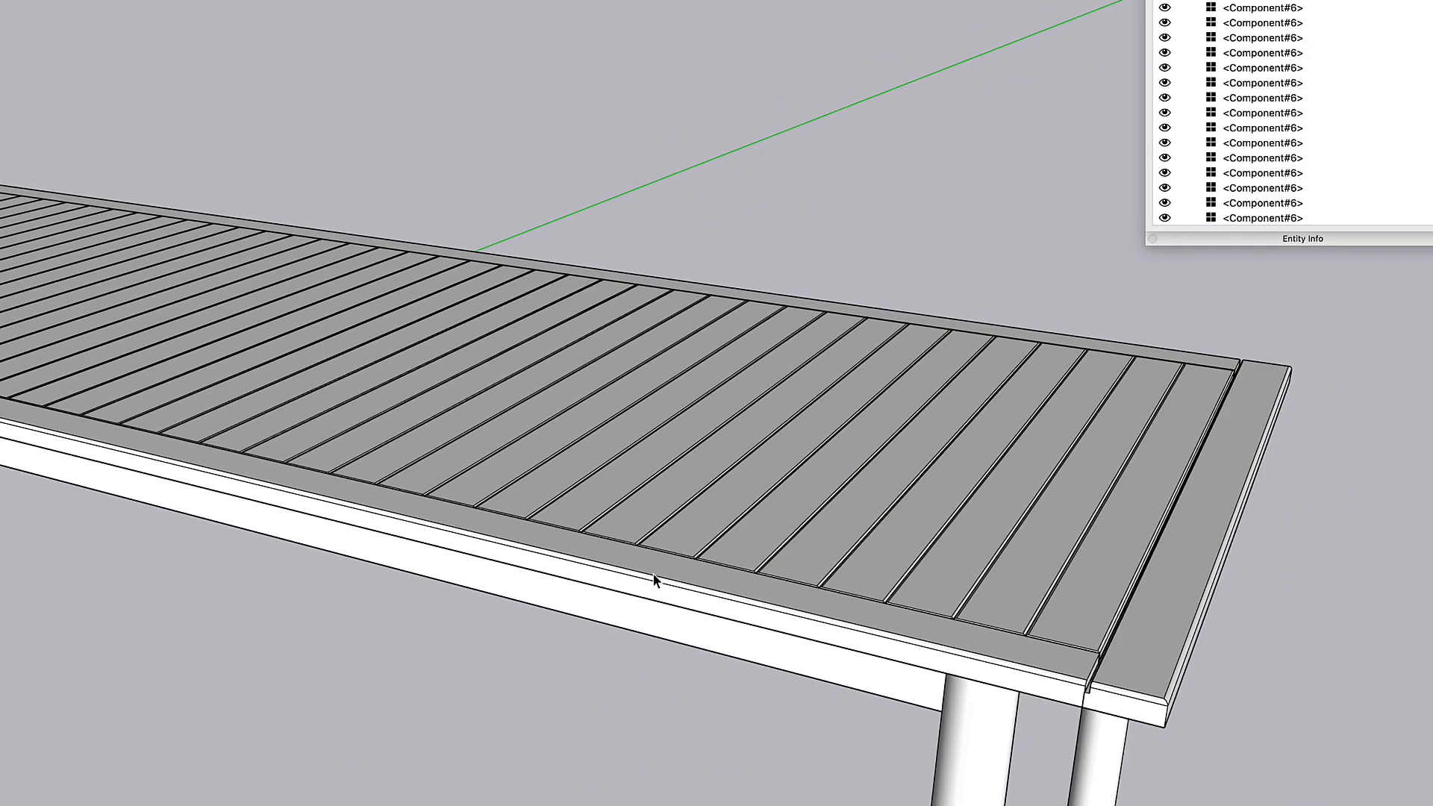
middle_click_drag(657, 582, 527, 525)
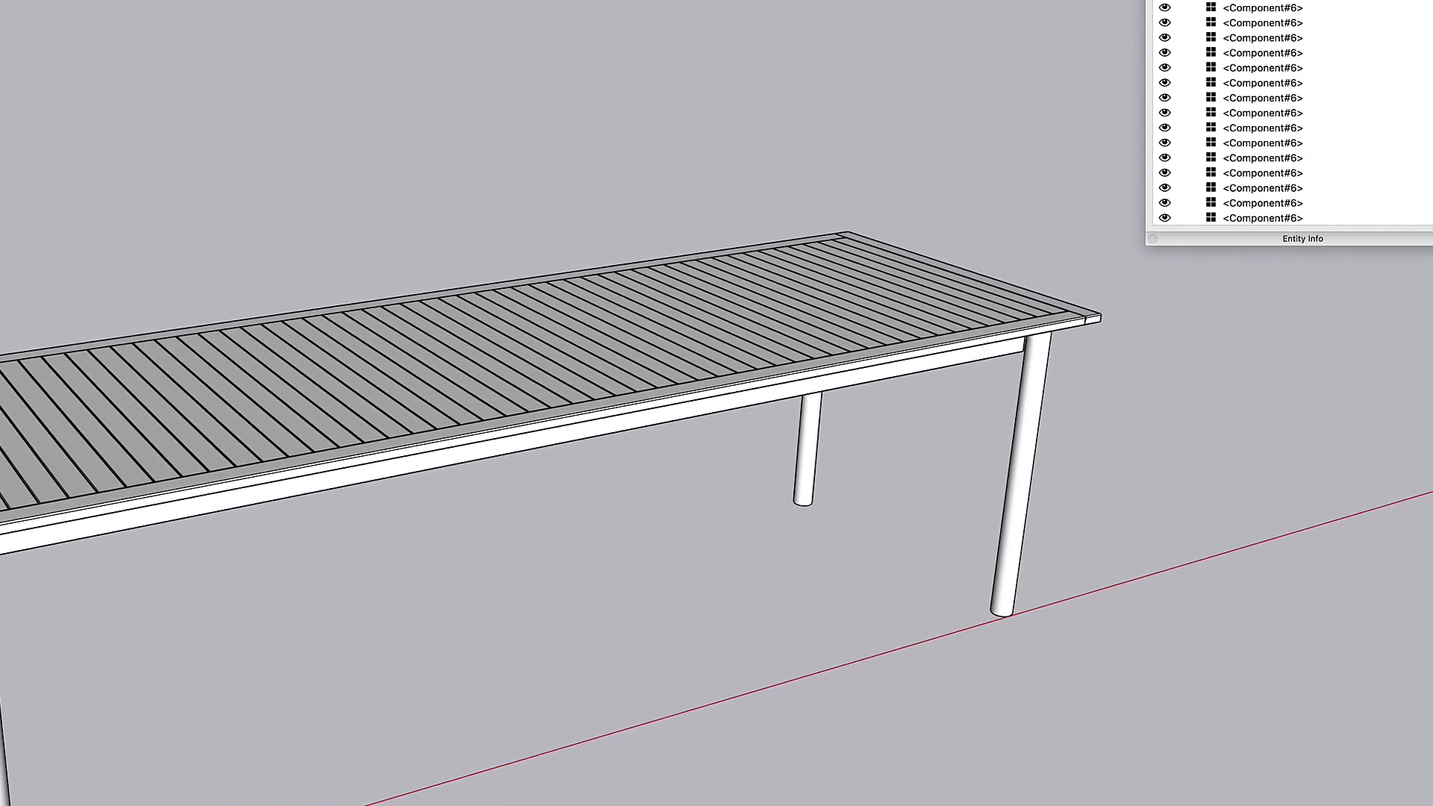